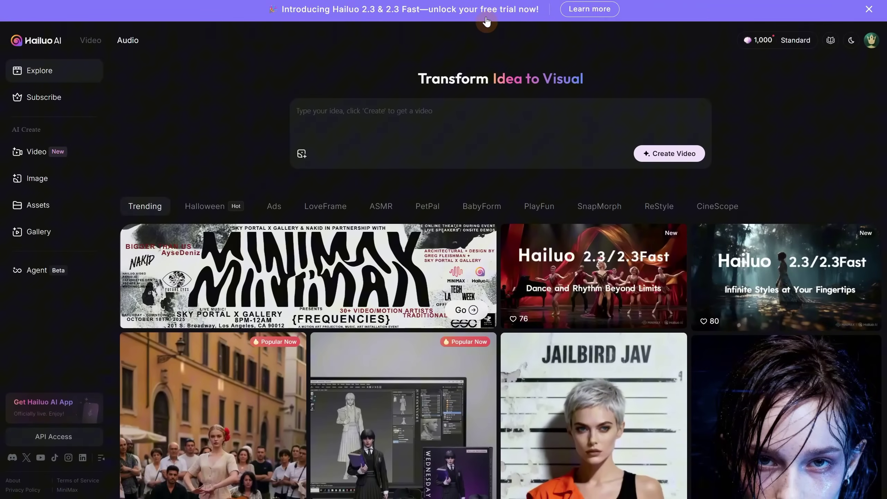
Step: Open the details of the limited-time Hailuo 2.3 offer, then dismiss the offer dialog
left_click(586, 9)
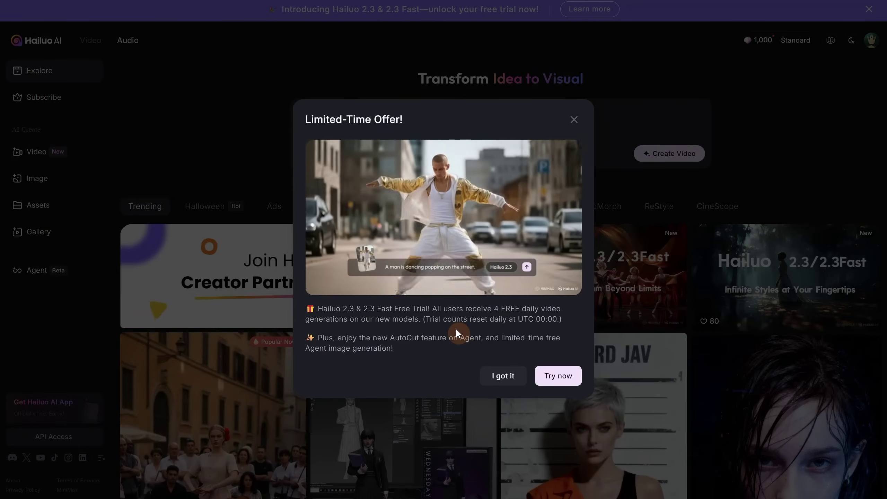
left_click(573, 120)
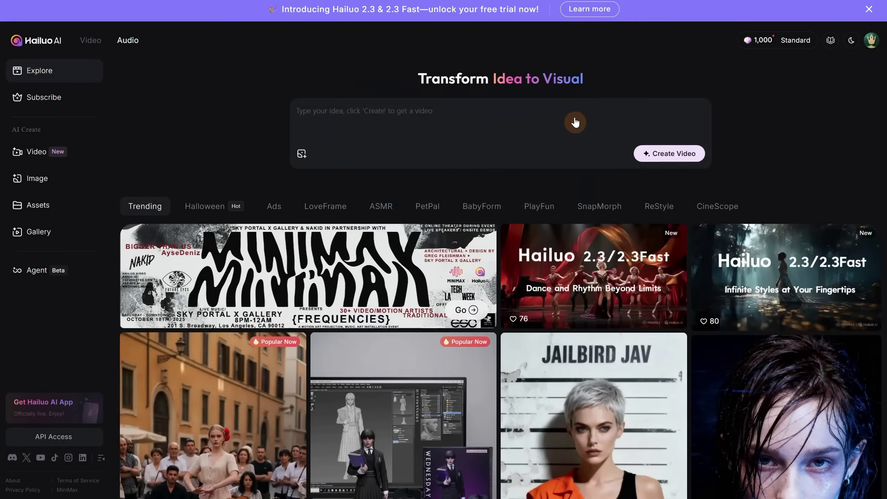
Step: Go to Image to Video and review the video model list, keeping Hailuo 2.3
left_click(32, 157)
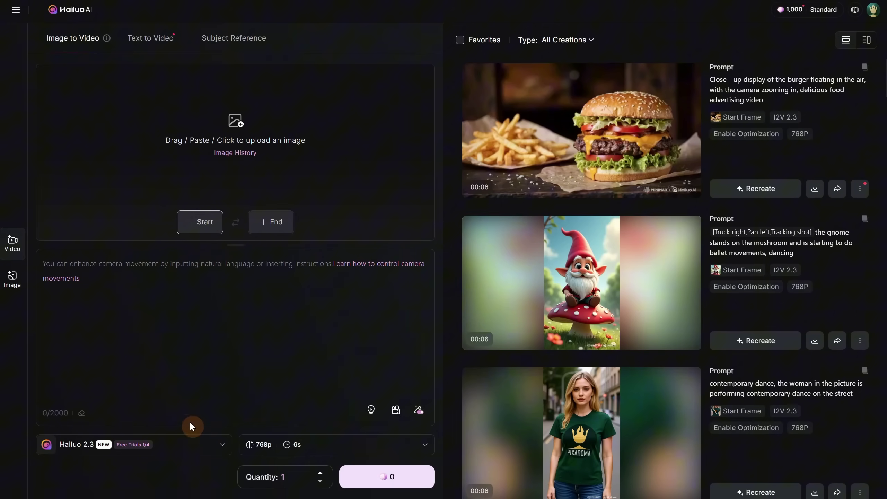
left_click(185, 447)
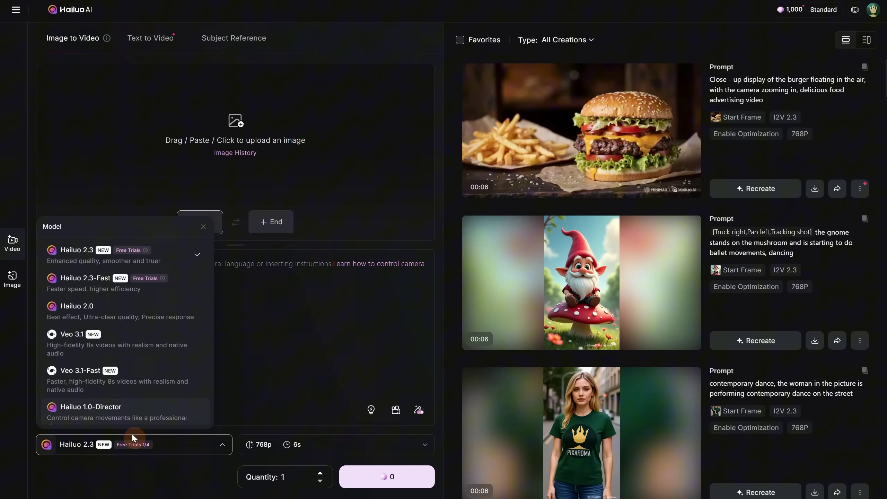
left_click(150, 475)
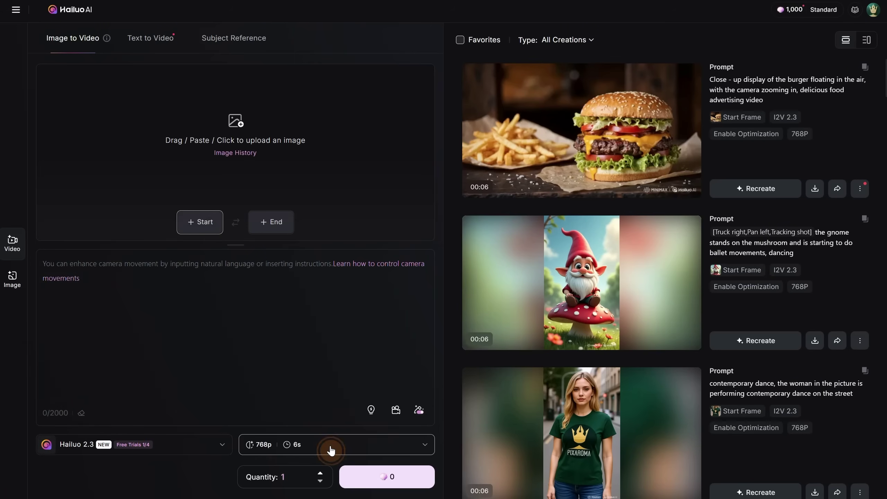
Step: Try 1080p in the resolution settings, then return to 768p at 6s
left_click(331, 450)
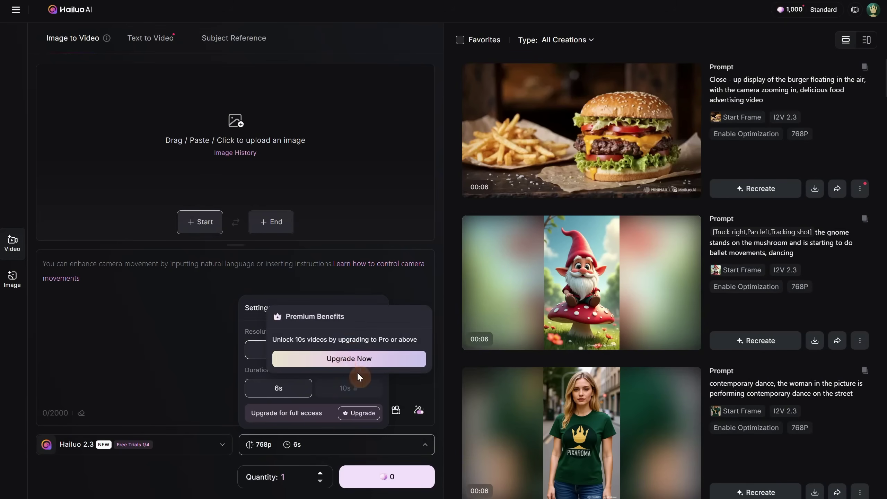
left_click(350, 358)
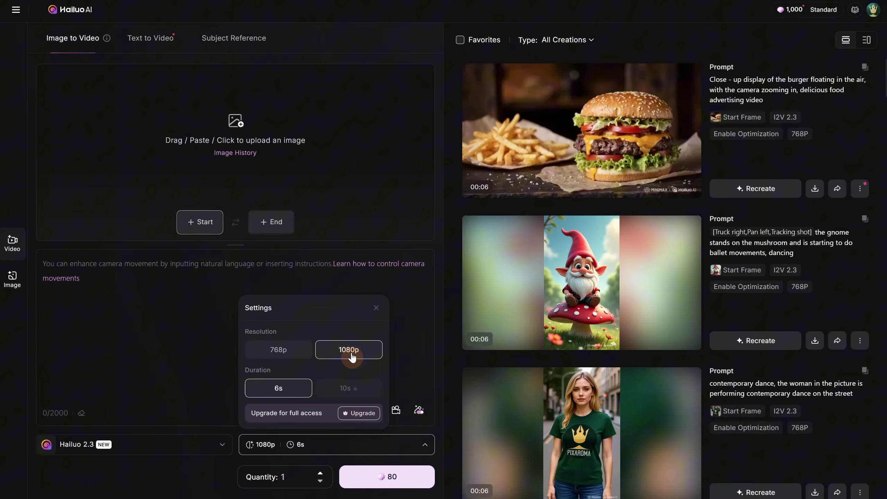
left_click(286, 352)
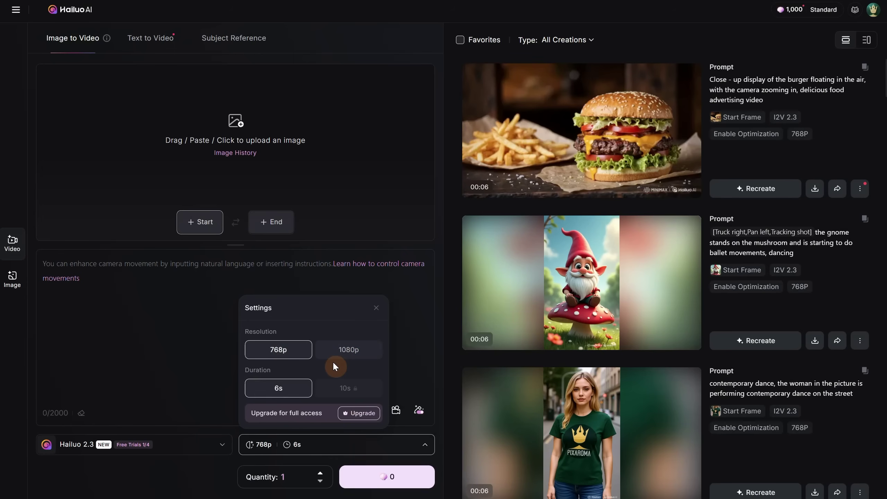
Step: Insert the Swing Dance preset from the 2.3 Prompts library, then preview the Contemporary preset
left_click(160, 260)
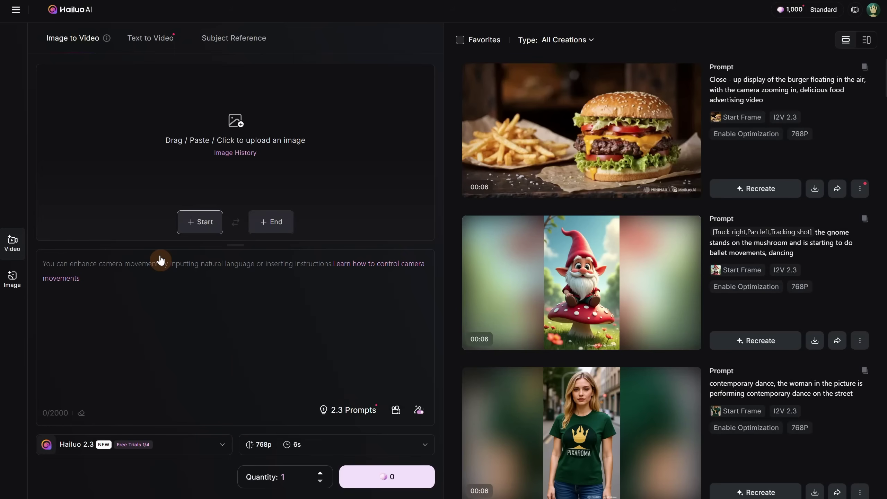
left_click(344, 413)
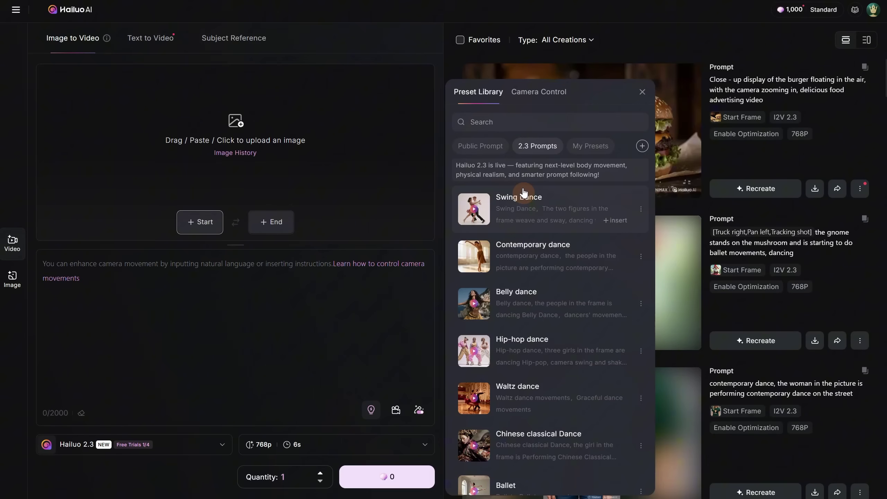
left_click(535, 148)
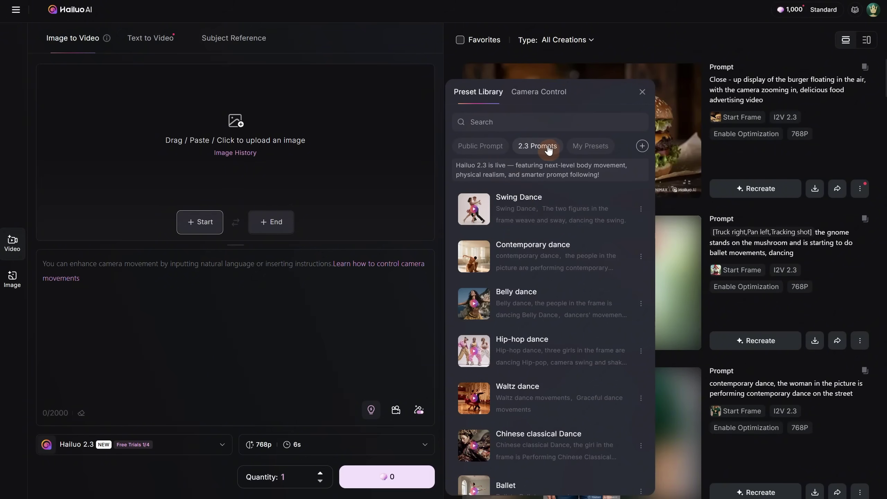
left_click(488, 148)
left_click(534, 149)
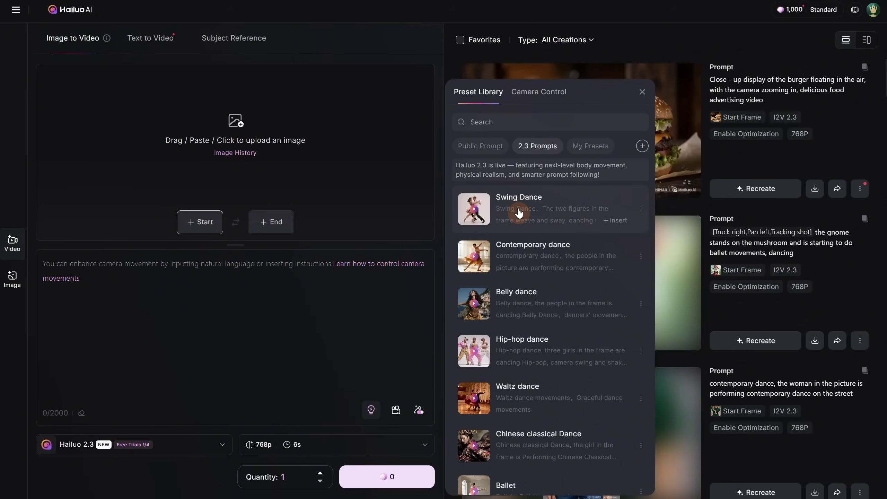
left_click(620, 225)
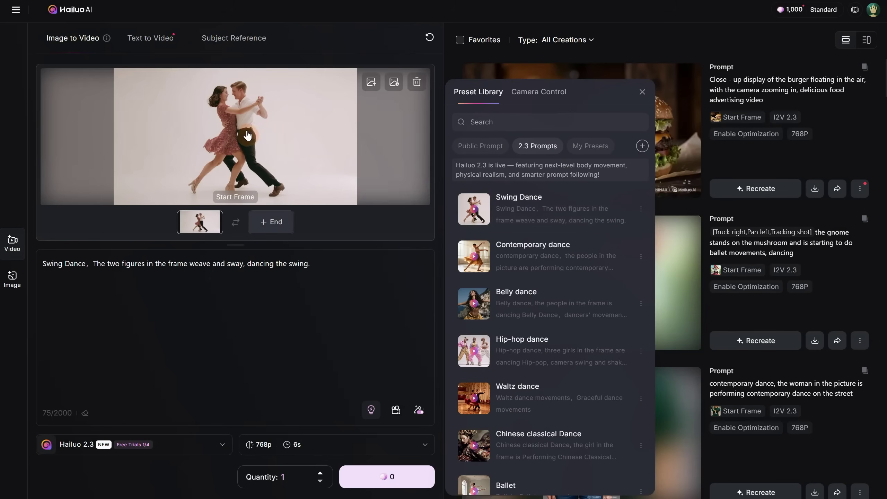
left_click(83, 270)
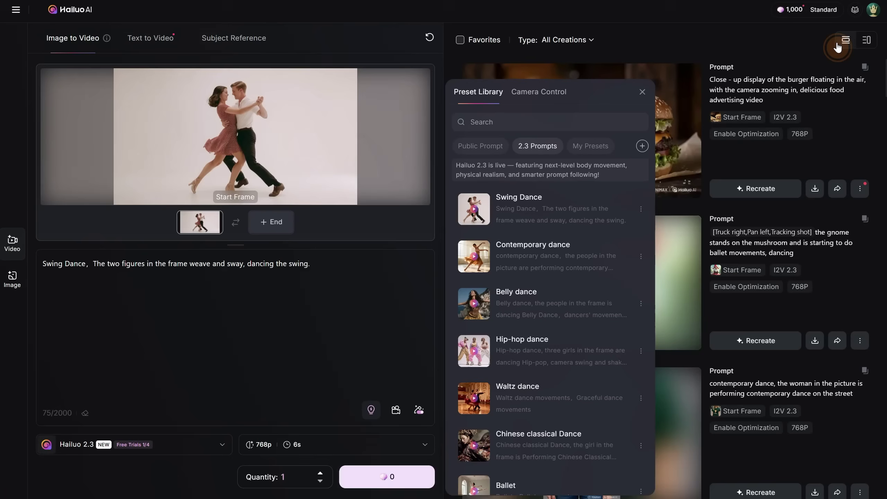
left_click(475, 257)
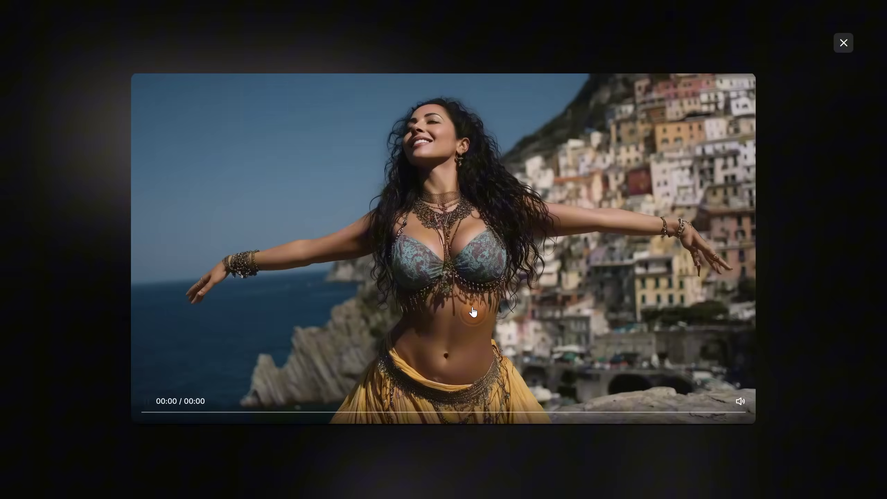
left_click(843, 43)
scroll(567, 363, "down", 5)
left_click(474, 258)
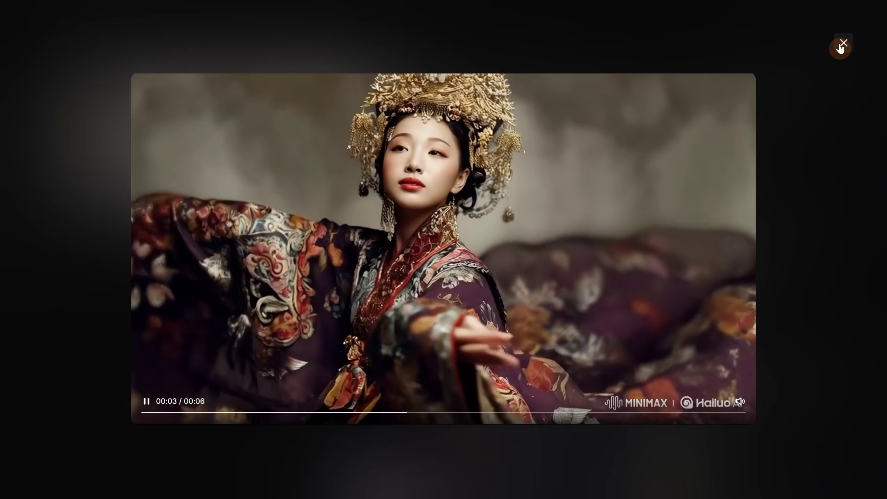
left_click(843, 44)
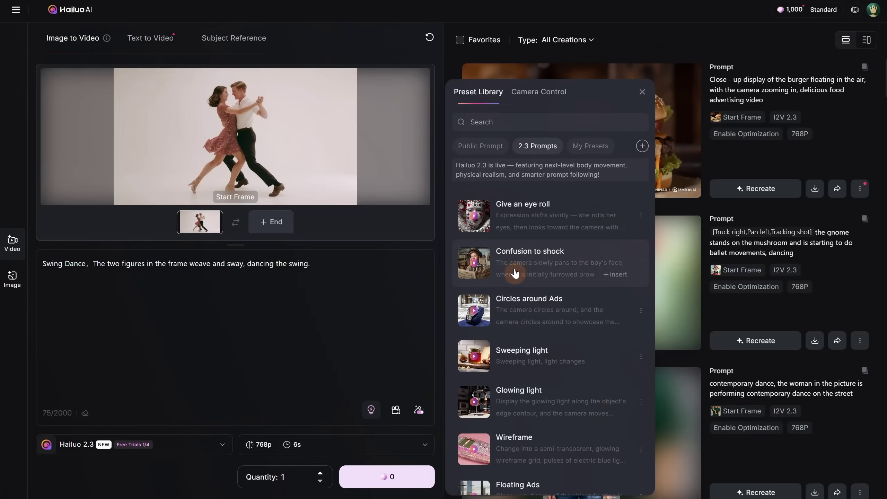
left_click(469, 269)
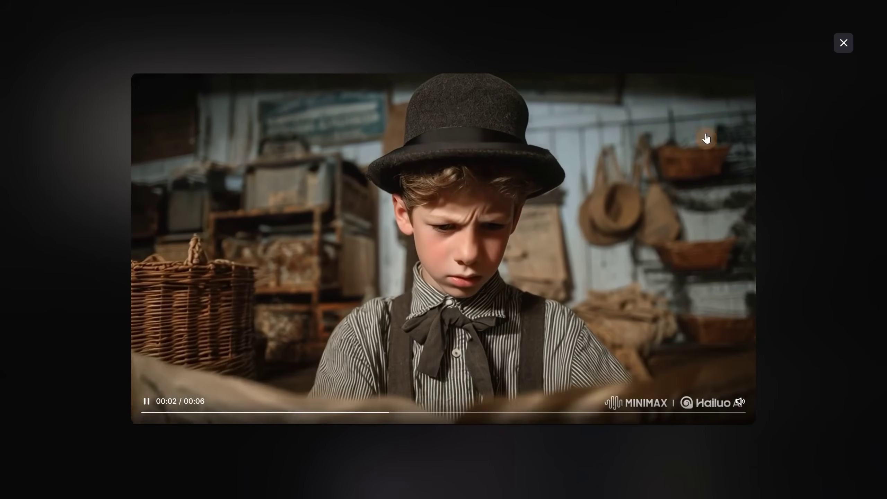
left_click(842, 43)
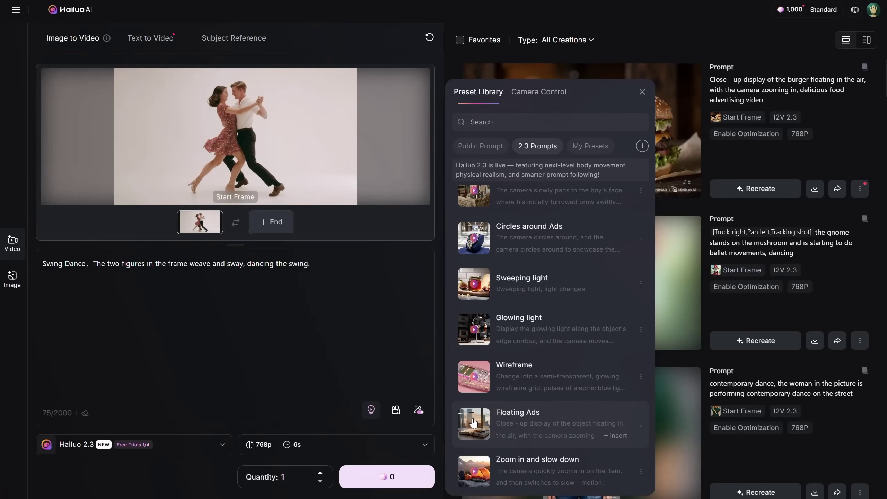
left_click(473, 422)
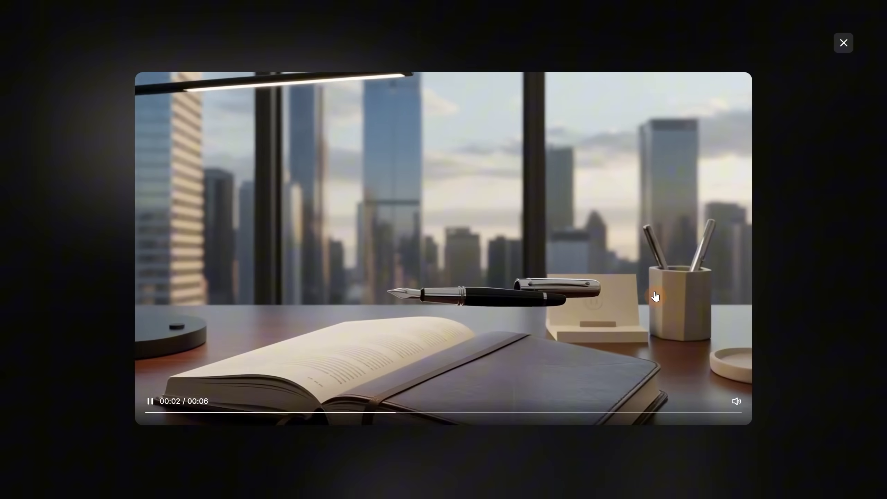
left_click(842, 43)
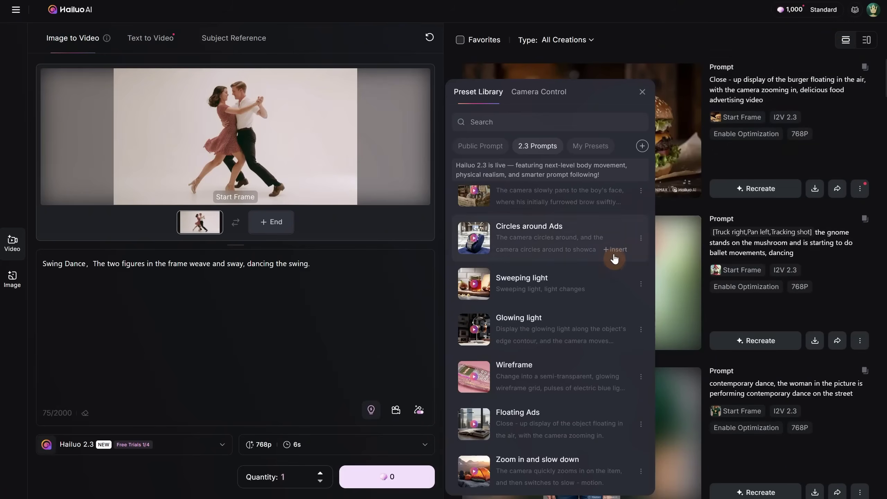
Step: Add the Right circling camera shot to the prompt, then delete all the prompt text
left_click(397, 411)
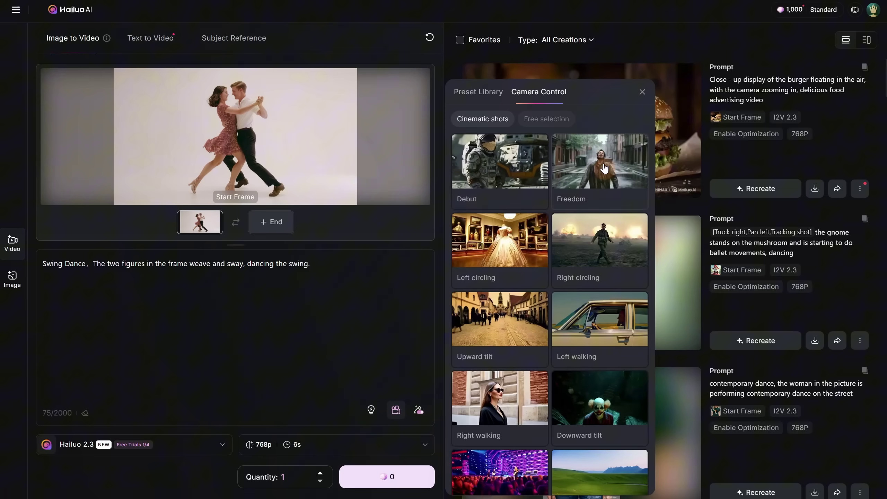
left_click(592, 255)
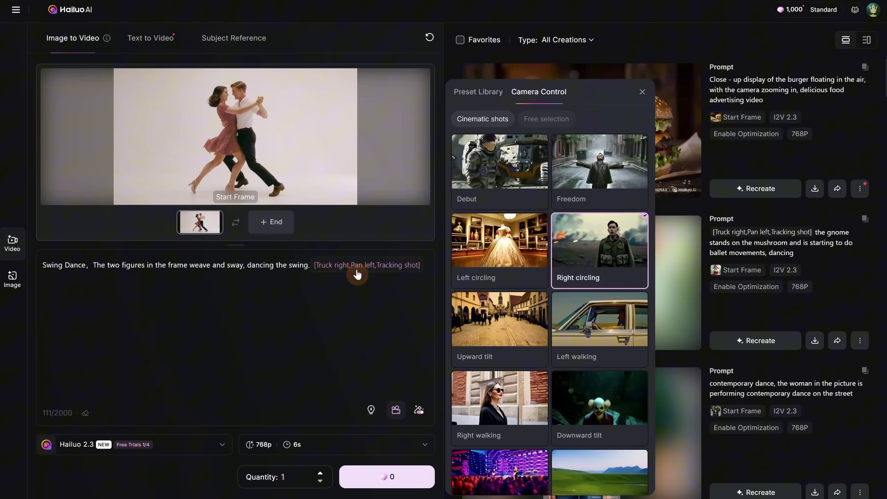
left_click_drag(358, 271, 41, 262)
key("BackSpace")
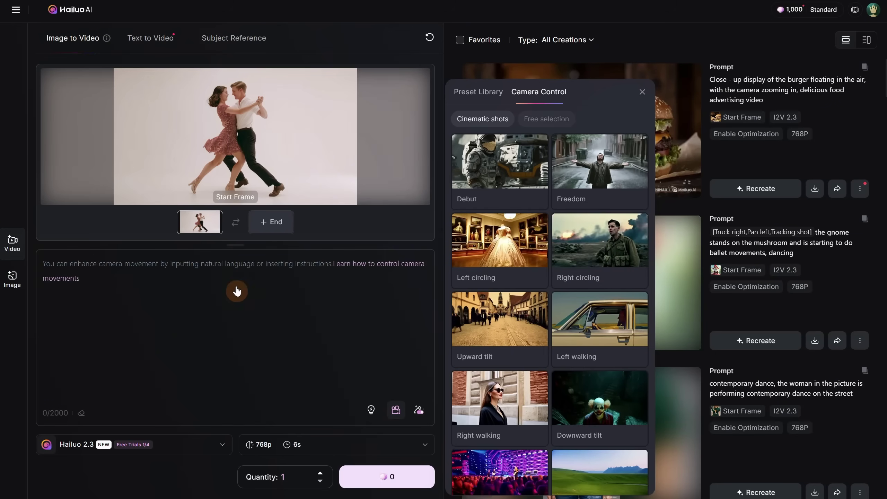
Step: Remove the dancing-couple start frame and check the prompt optimization option
left_click(205, 290)
left_click(228, 222)
left_click(217, 216)
left_click(259, 307)
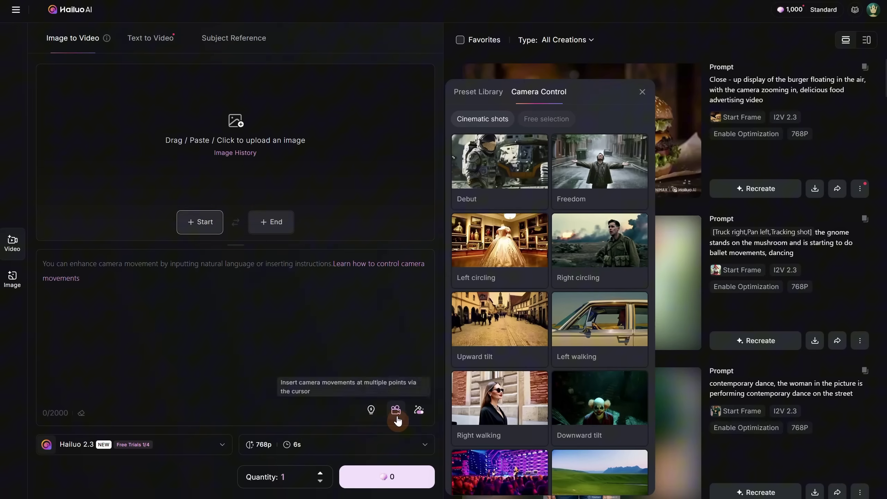
left_click(419, 411)
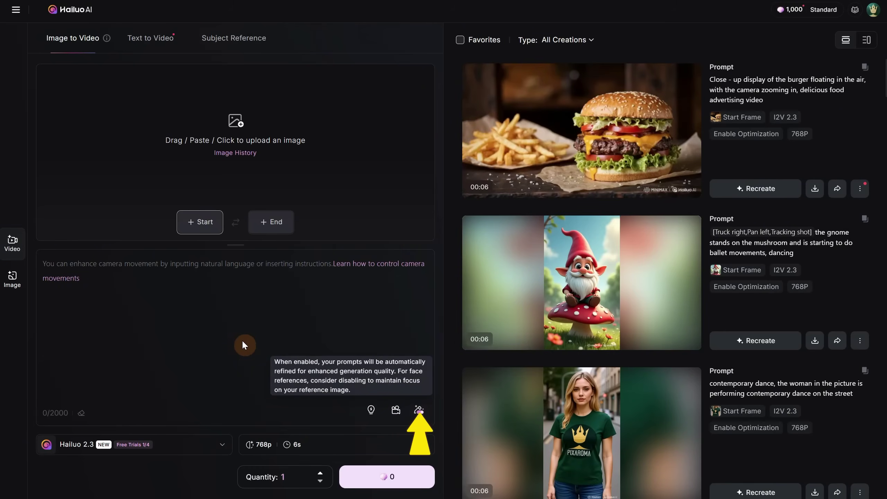
Step: Review the model list and the resolution/duration settings, closing them unchanged
left_click(222, 444)
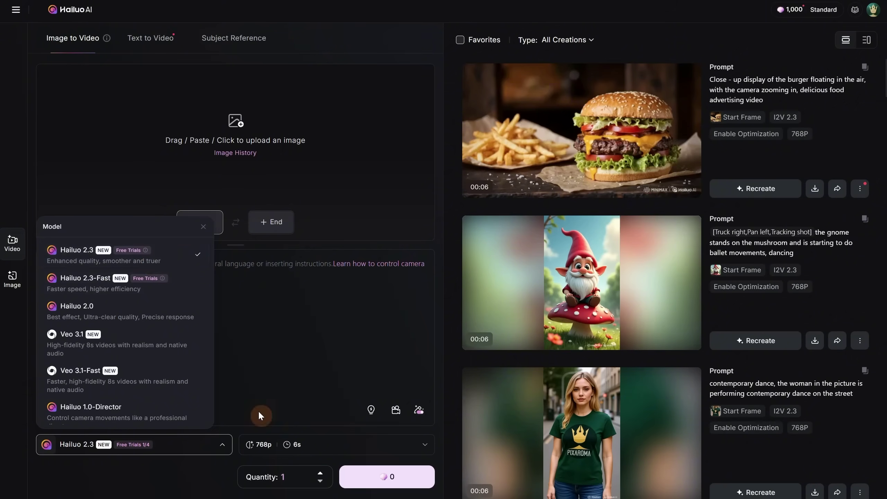
left_click(317, 444)
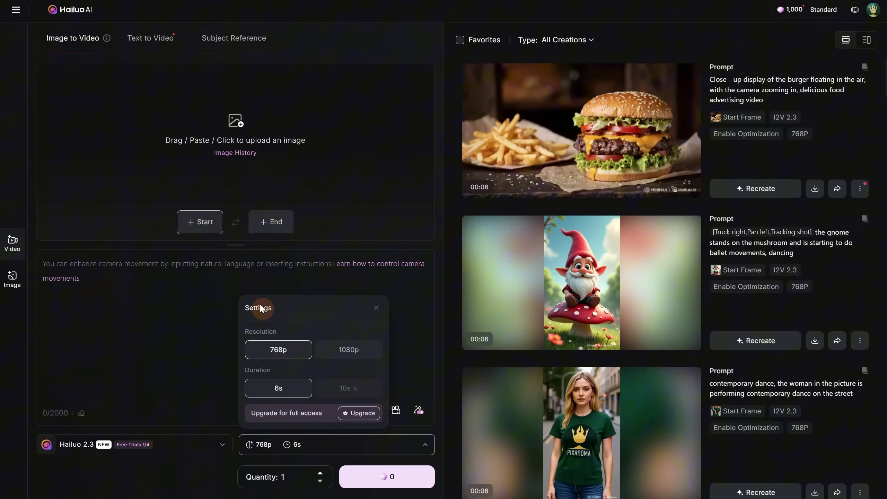
left_click(156, 325)
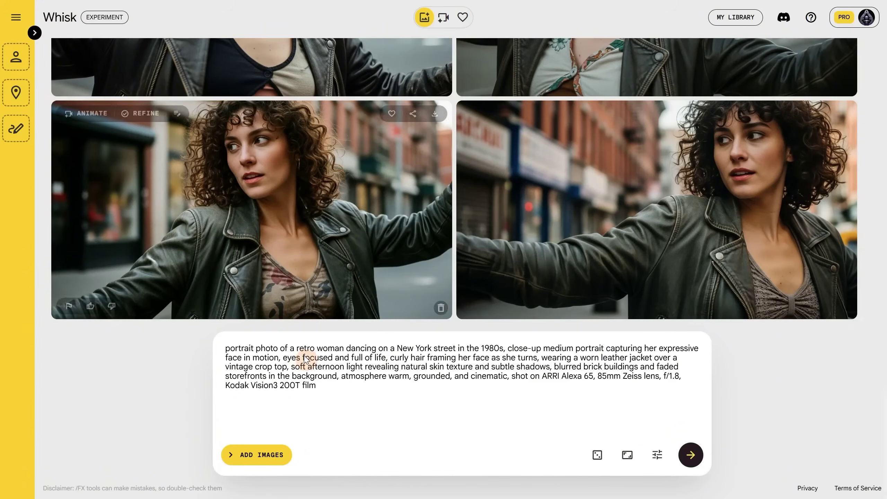
Step: Open Refine for the lower-left Whisk portrait of the retro woman dancing
left_click(272, 363)
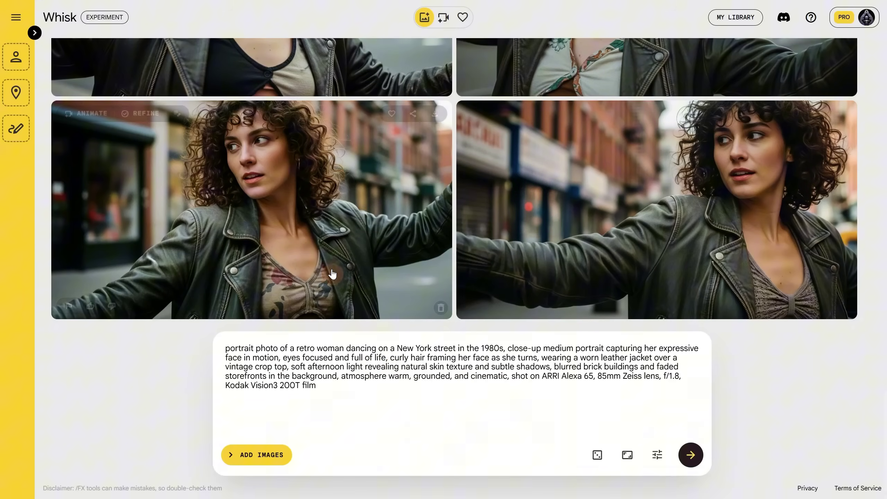
left_click(320, 244)
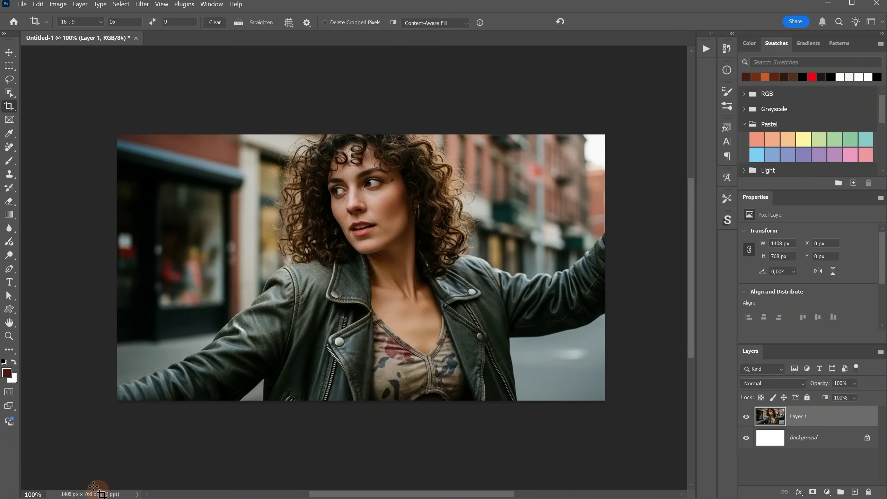
Step: Crop the curly-haired woman's street photo to a 16:9 ratio and commit the crop
left_click(9, 106)
left_click(89, 23)
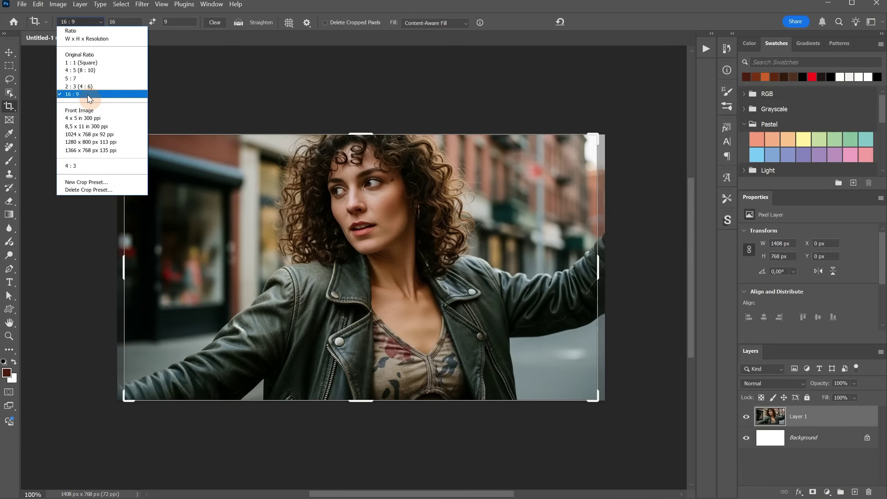
left_click(87, 91)
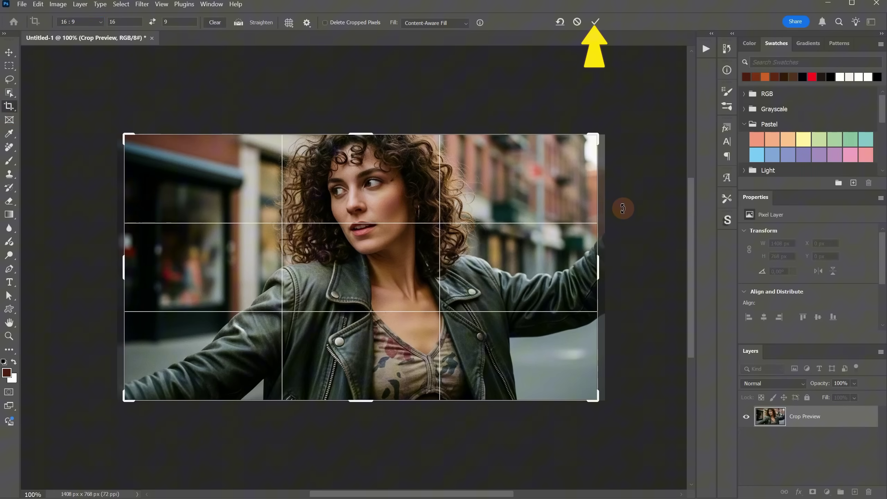
key("Return")
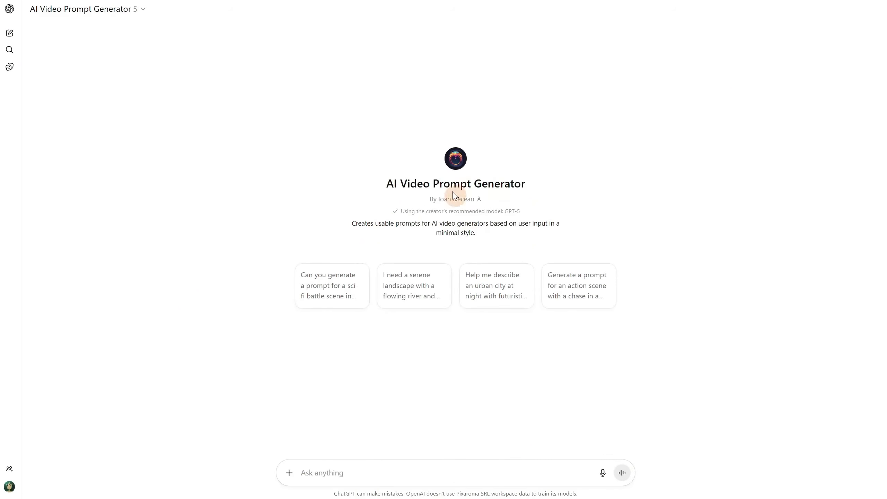
Step: Send the cropped woman photo with the retro hip-hop dance prompt request to the GPT
left_click(399, 472)
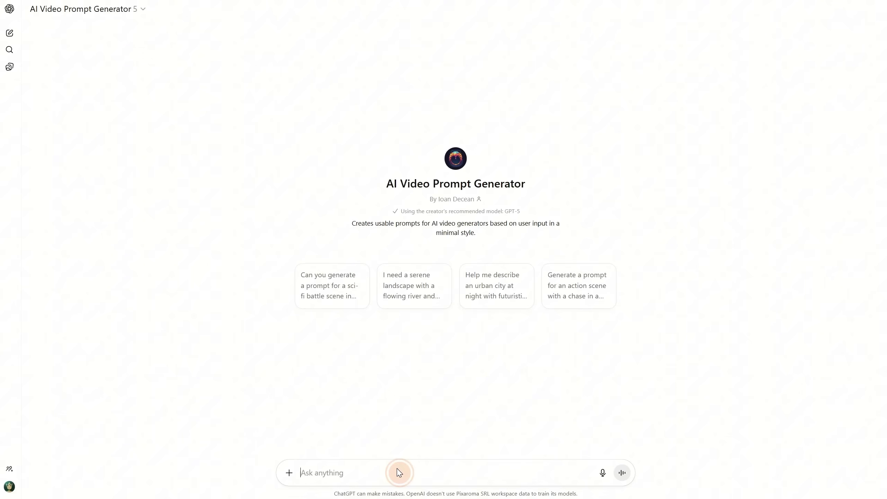
key("ctrl+v")
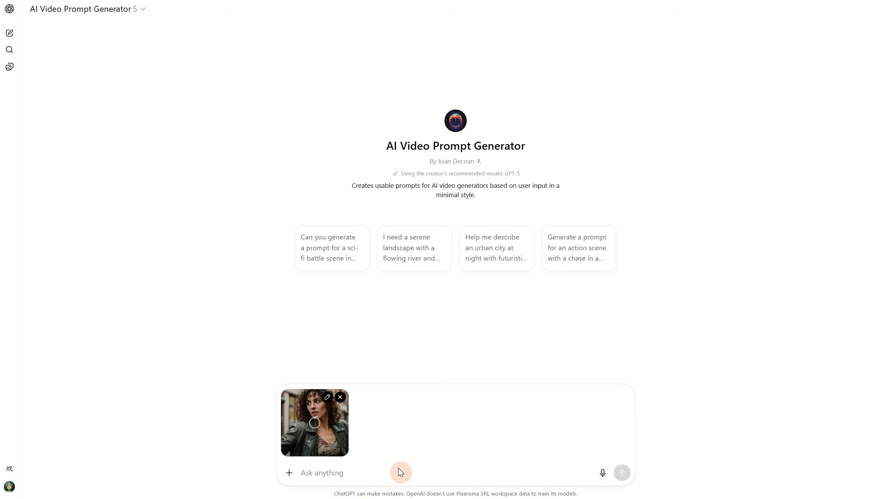
type("the woman dance hip hop, retro, dynamic camera movement")
key("Return")
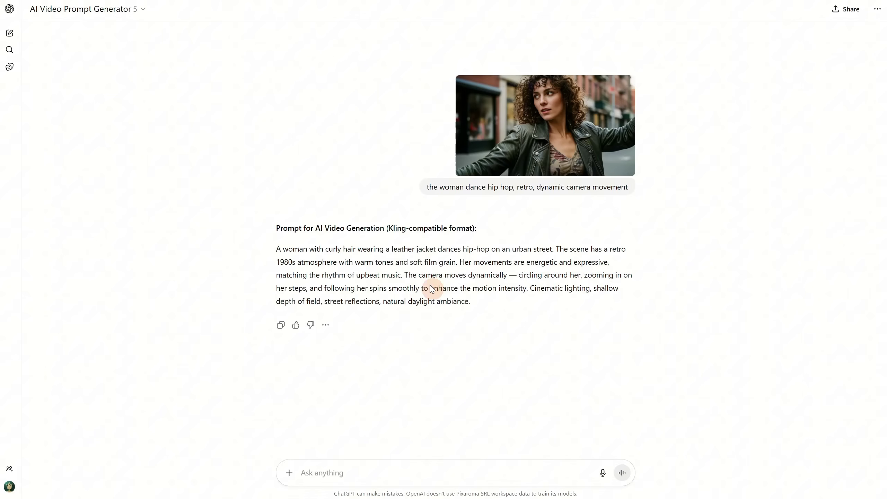
Step: Copy the generated hip-hop dance video prompt paragraph
left_click_drag(277, 251, 512, 303)
right_click(496, 270)
left_click(535, 281)
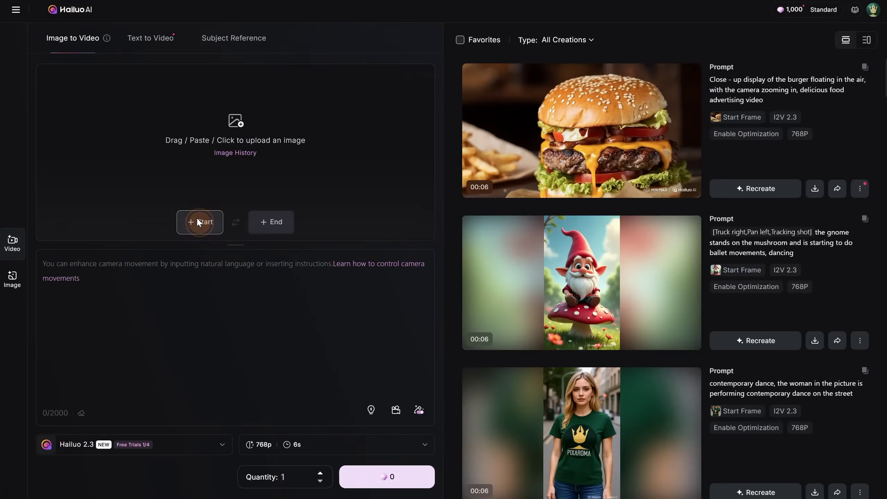
Step: Upload the woman jpg as start frame, paste the hip-hop prompt, and generate
left_click(197, 217)
left_click(92, 127)
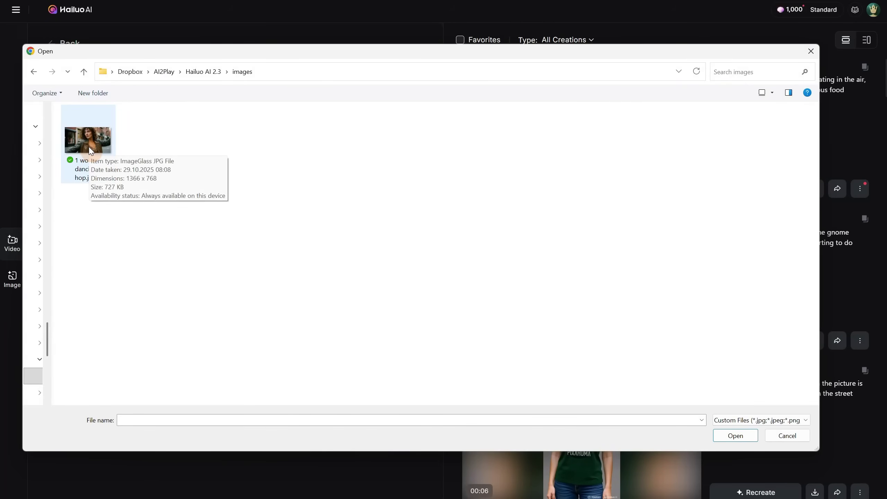
double_click(90, 150)
left_click(122, 260)
key("ctrl+v")
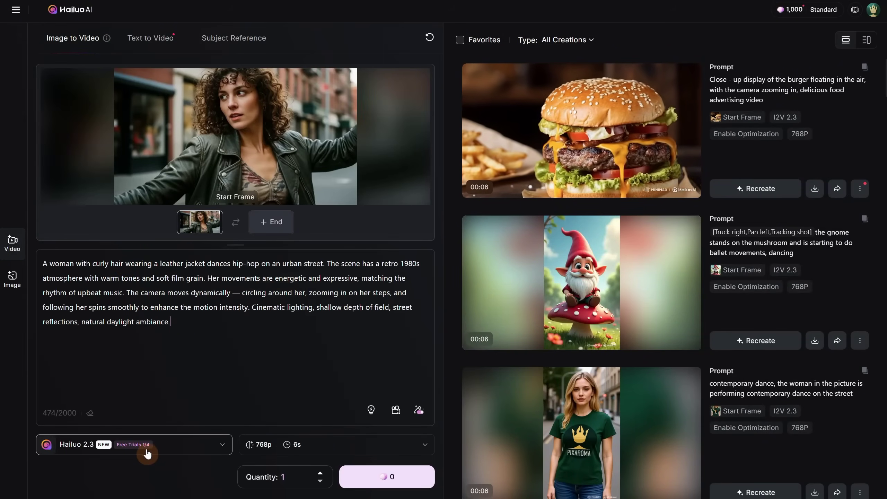
left_click(391, 484)
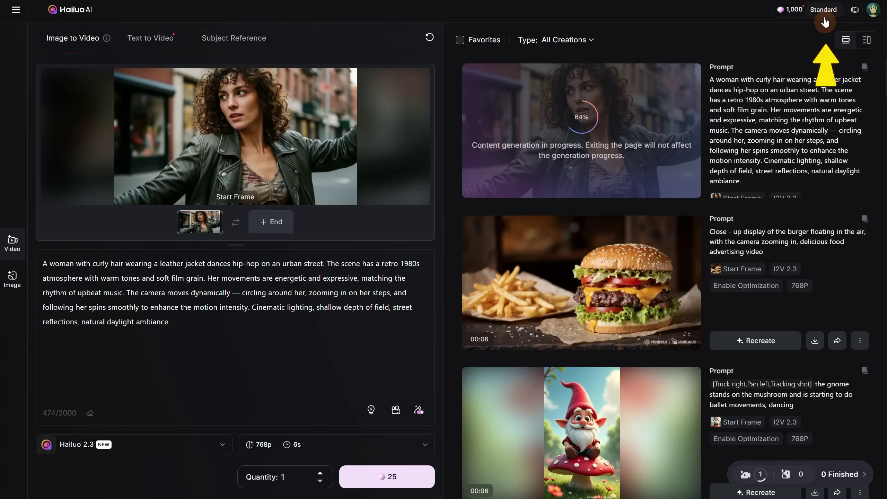
Step: Open the finished 768p hip-hop clip to watch it
mouse_move(827, 18)
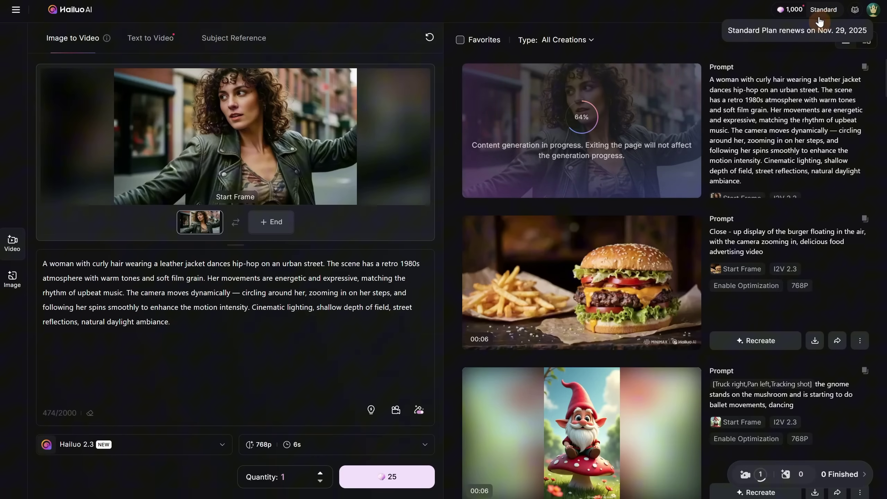
mouse_move(791, 13)
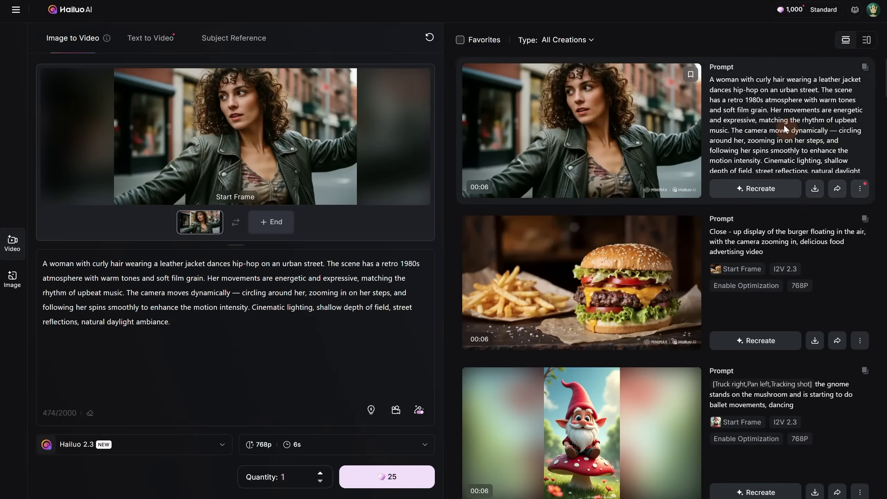
left_click(575, 150)
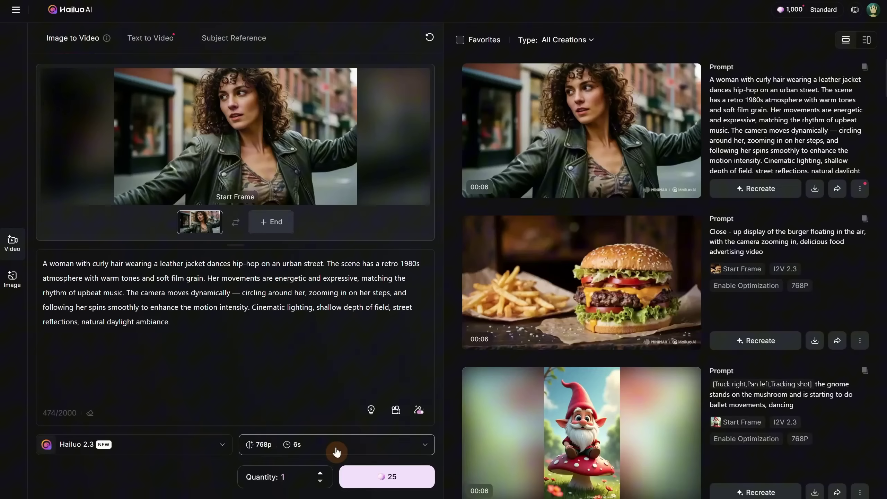
Step: Switch the output resolution to 1080p and open the new 1080p hip-hop clip
left_click(336, 451)
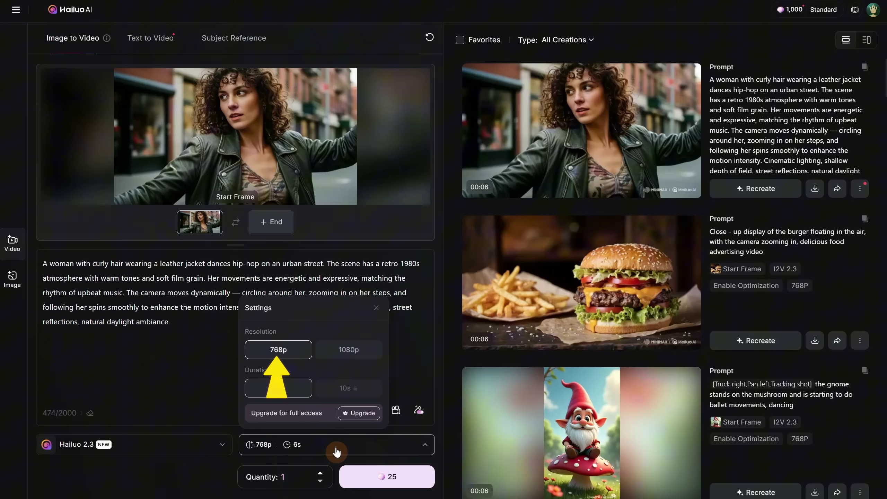
left_click(348, 350)
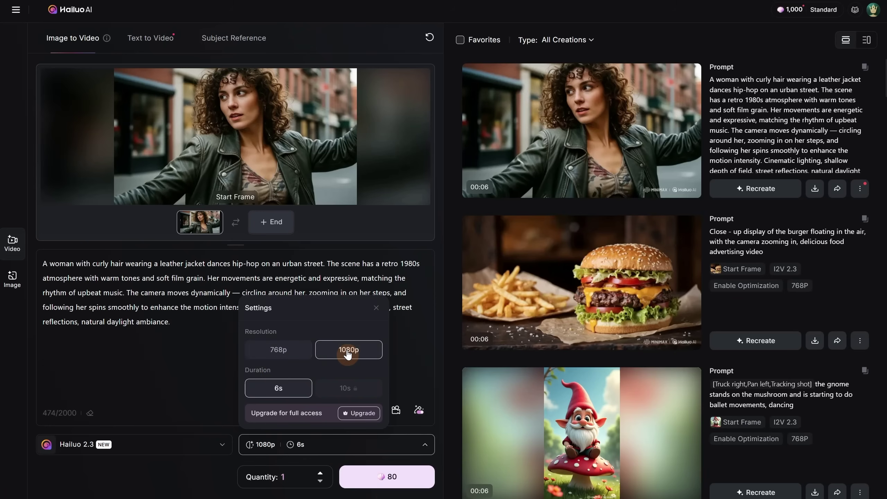
left_click(209, 322)
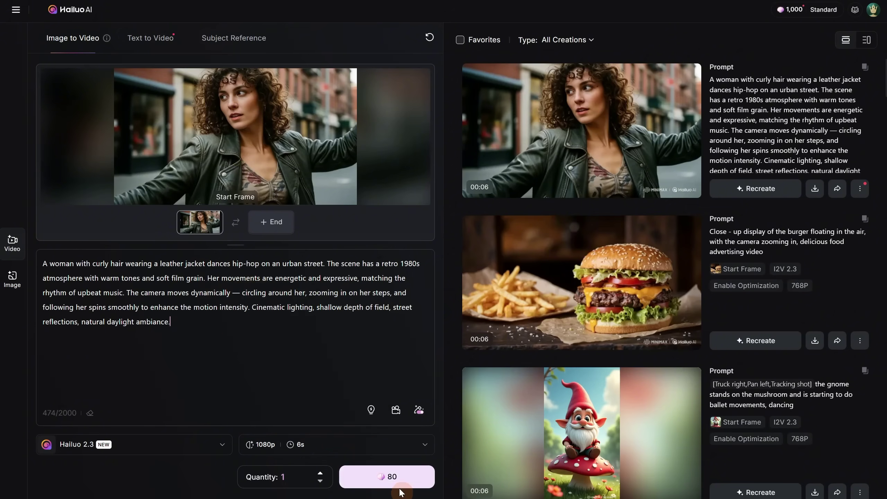
left_click(543, 150)
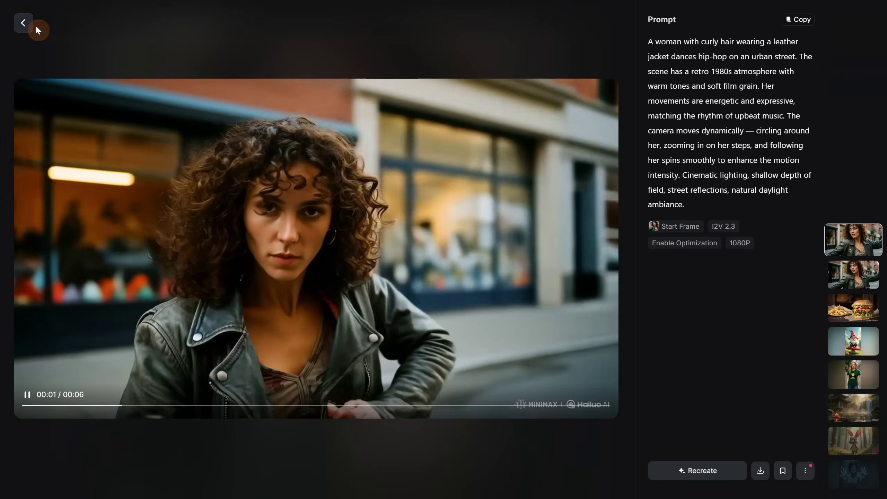
Step: Leave the 1080p hip-hop clip viewer and return to the Image to Video creations list
left_click(35, 26)
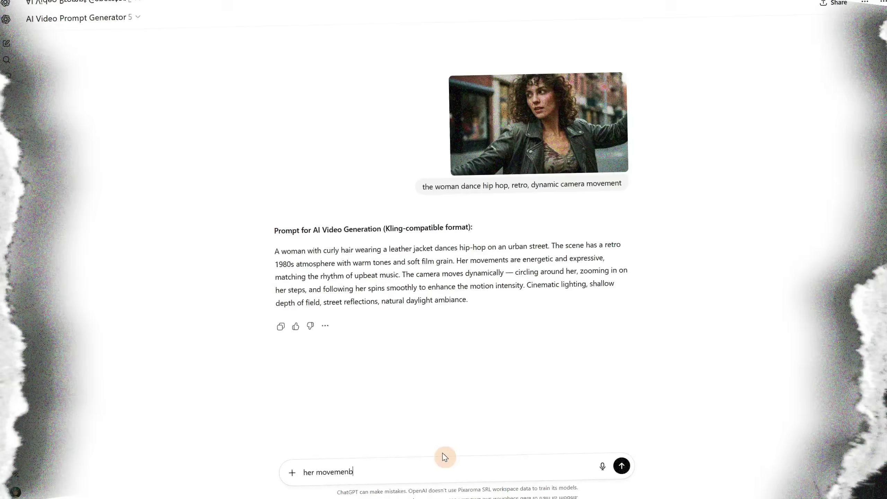
Step: Get ChatGPT's slower, face-focused prompt with slow rotating zoom-out into Hailuo's prompt box
type("ts are too fast, i want her face in focus all the time, the camera z")
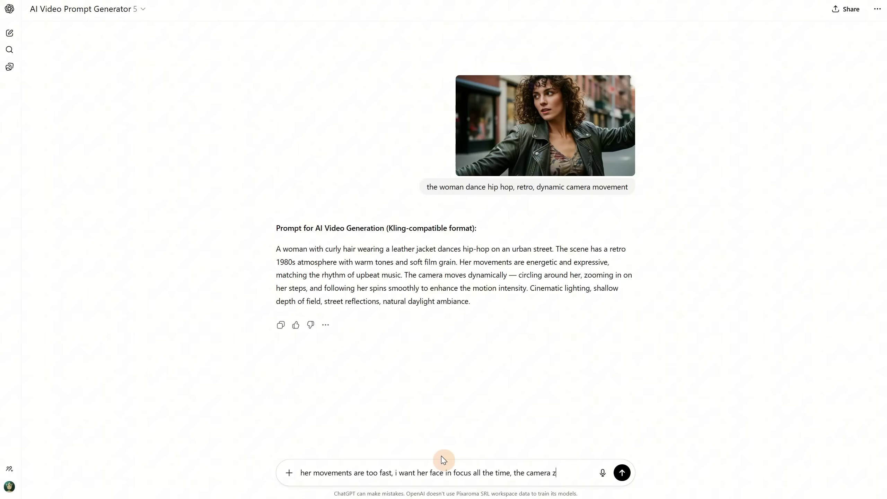
type("om out slowly")
type(" and rotate")
key("Return")
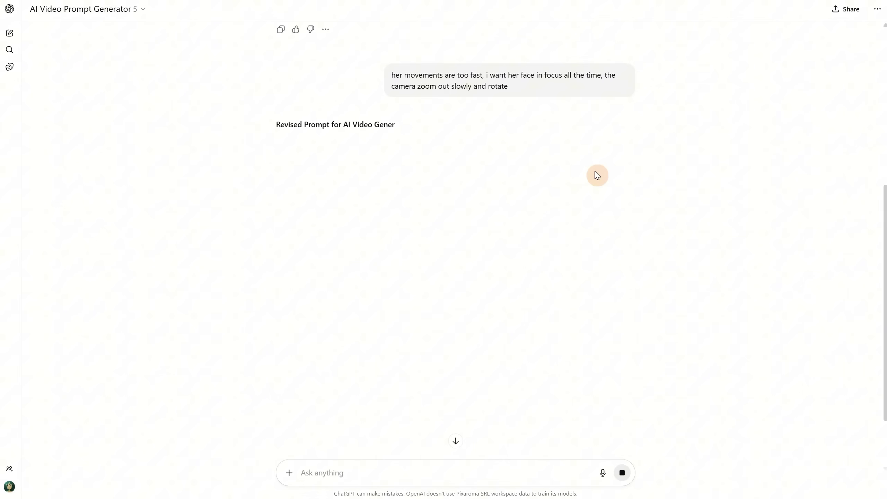
left_click_drag(275, 144, 471, 198)
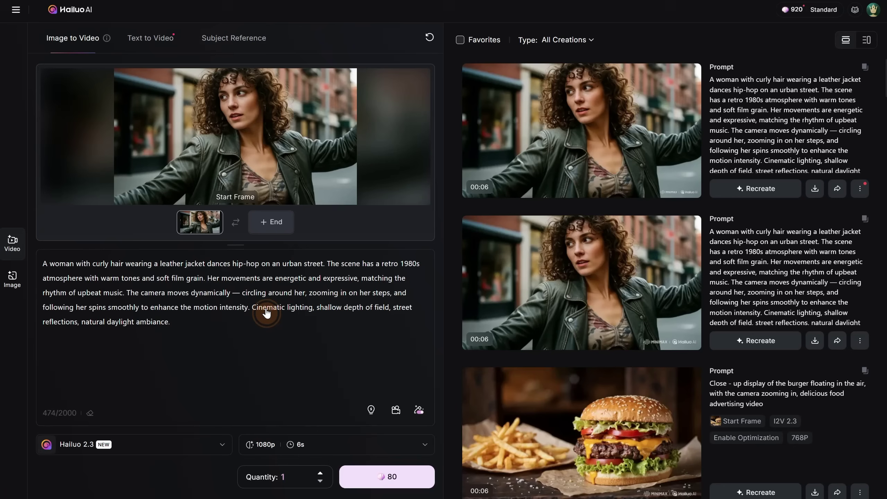
key("ctrl+a")
key("ctrl+v")
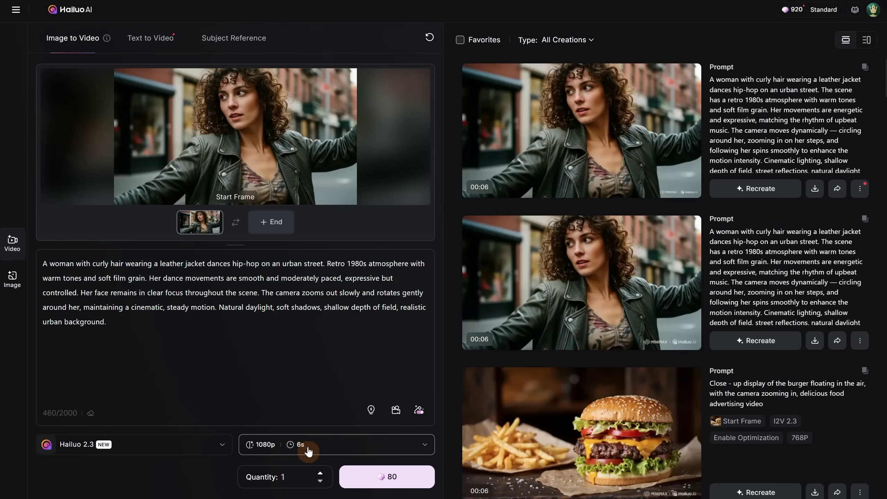
Step: Generate the revised prompt at 768p with Hailuo 2.3 and preview the new clip
left_click(292, 445)
left_click(279, 349)
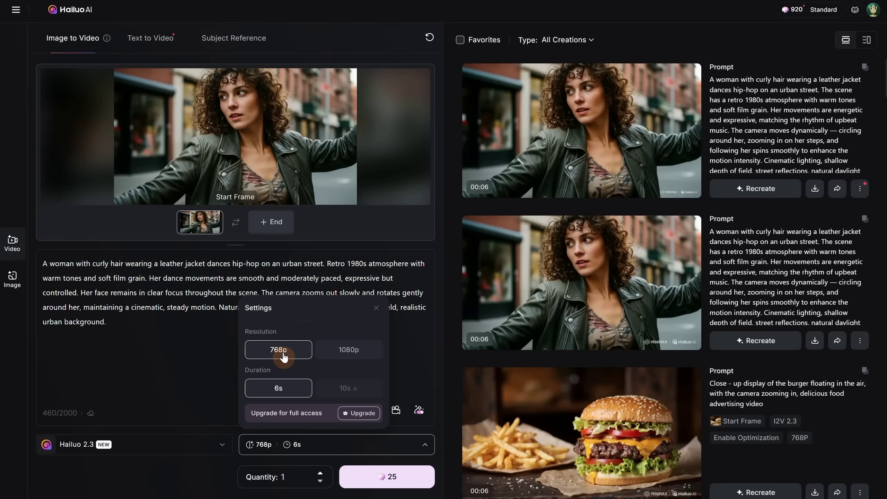
left_click(392, 484)
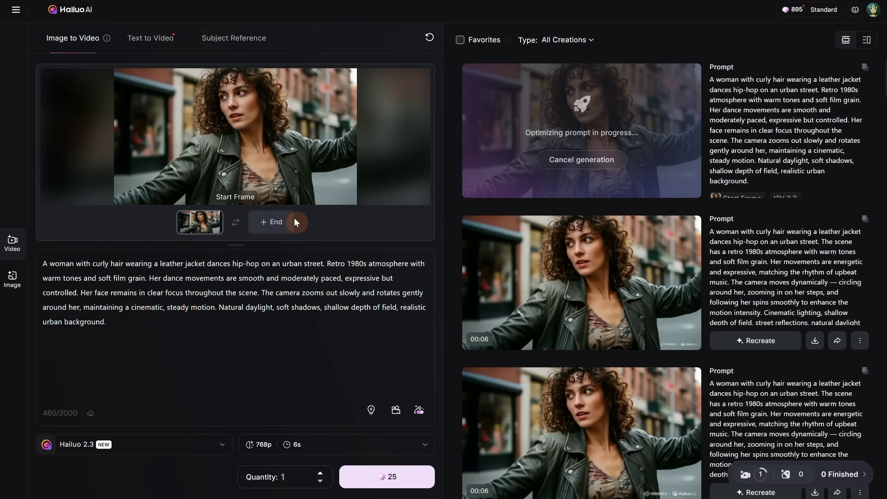
left_click(279, 224)
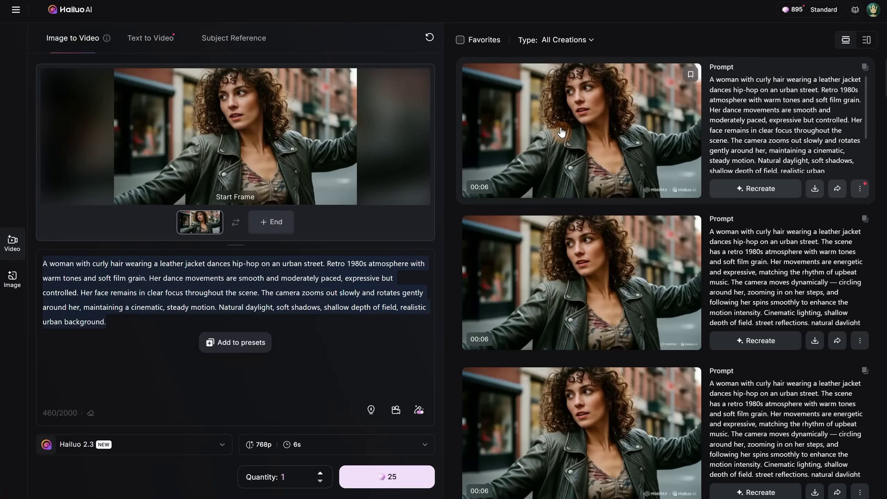
left_click(561, 131)
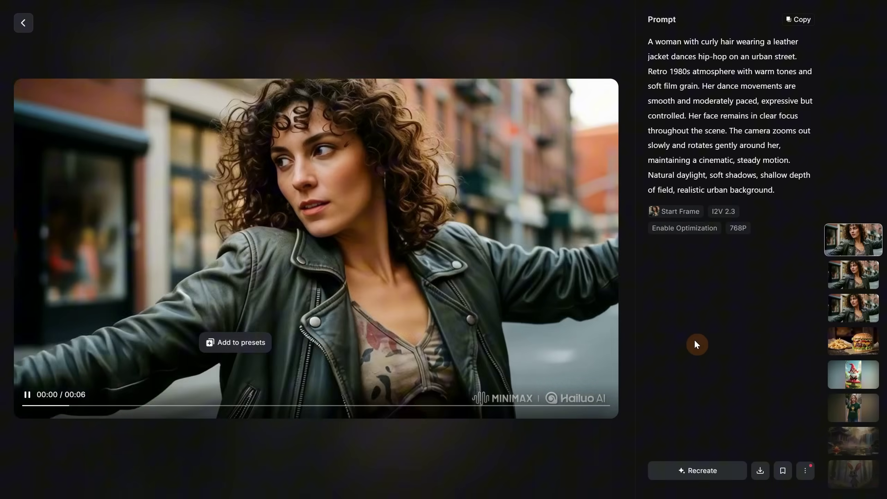
key("Escape")
Step: Generate the same revised prompt again using the Hailuo 2.3-Fast model
left_click(155, 444)
left_click(144, 285)
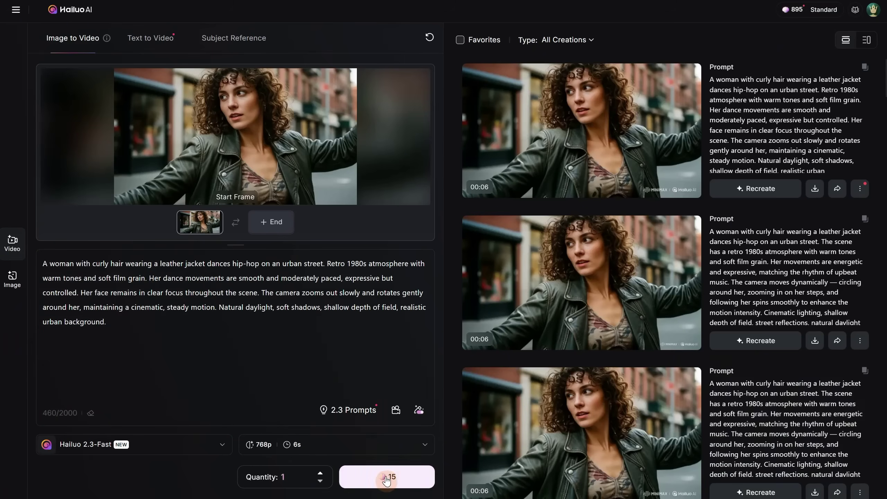
left_click(400, 485)
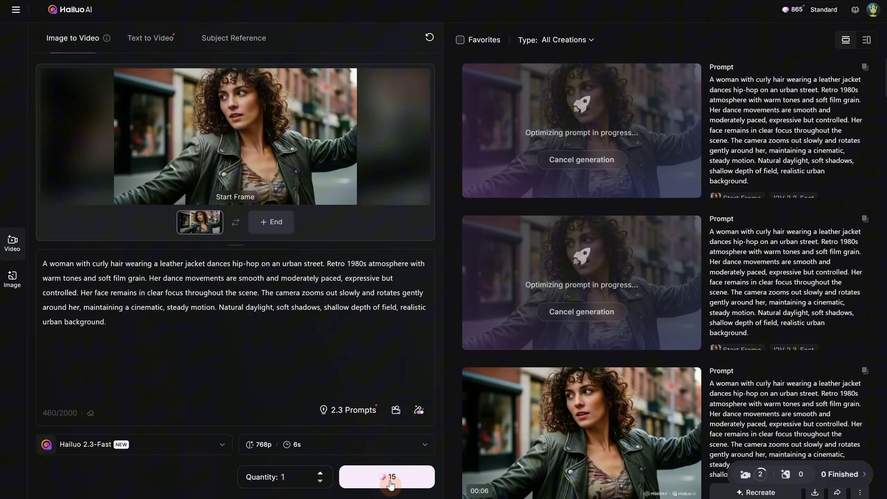
left_click(356, 340)
Step: Replace the prompt with the Chinese classical Dance preset from the 2.3 Prompts library
key("ctrl+z")
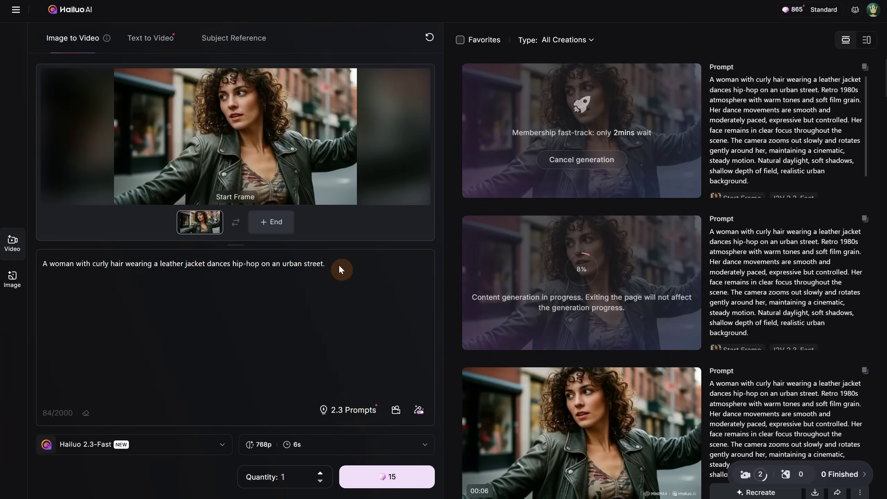
left_click_drag(341, 263, 2, 262)
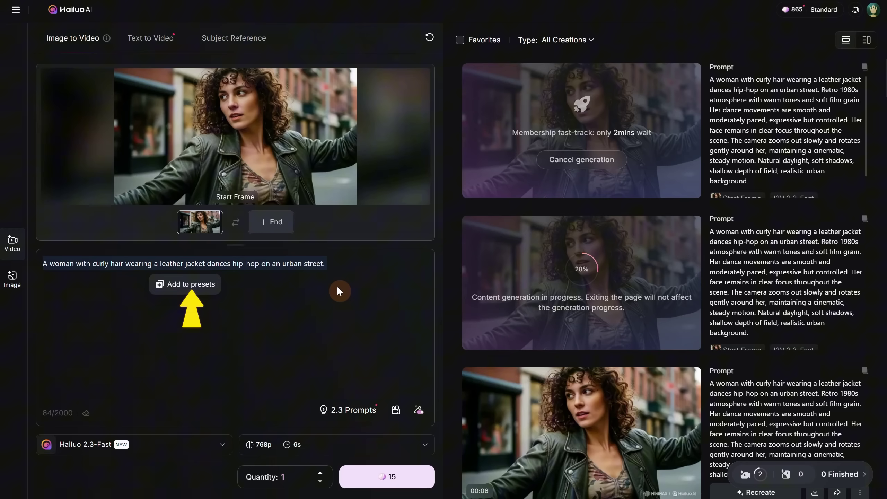
left_click(339, 291)
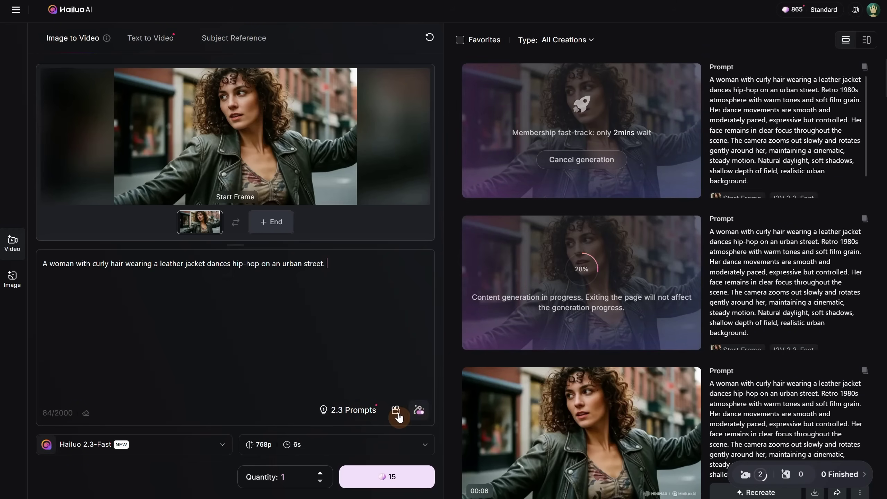
left_click(396, 412)
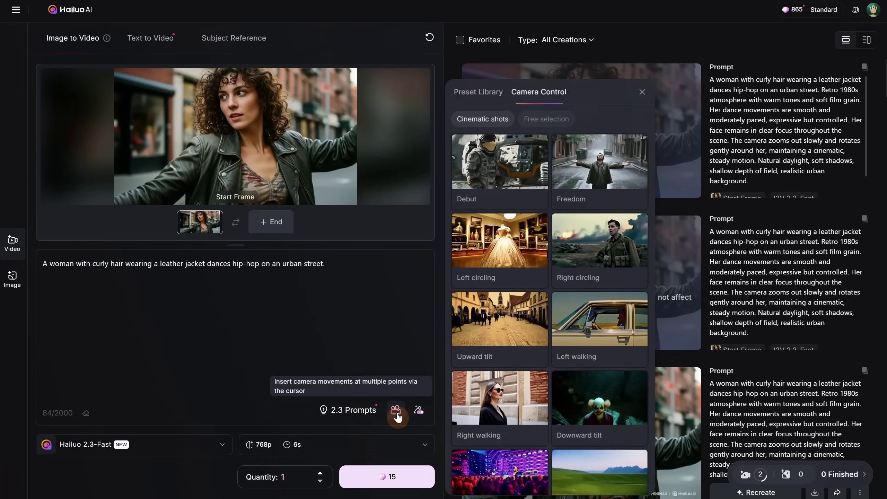
left_click(474, 99)
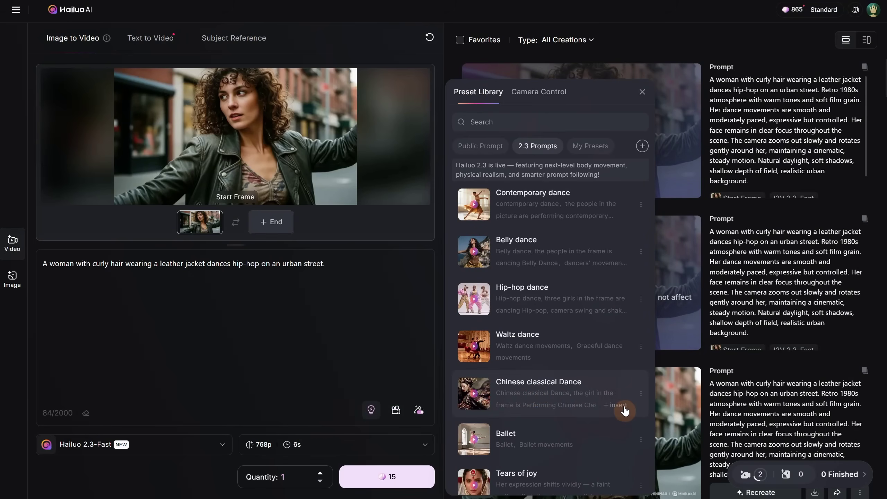
left_click(624, 407)
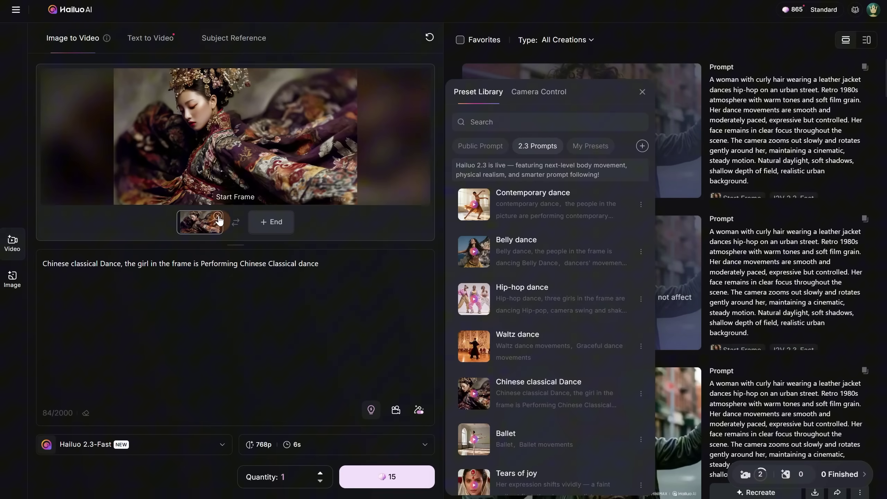
Step: Set the curly-haired woman upload as start frame and generate the Chinese classical dance clip
left_click(218, 216)
left_click(209, 228)
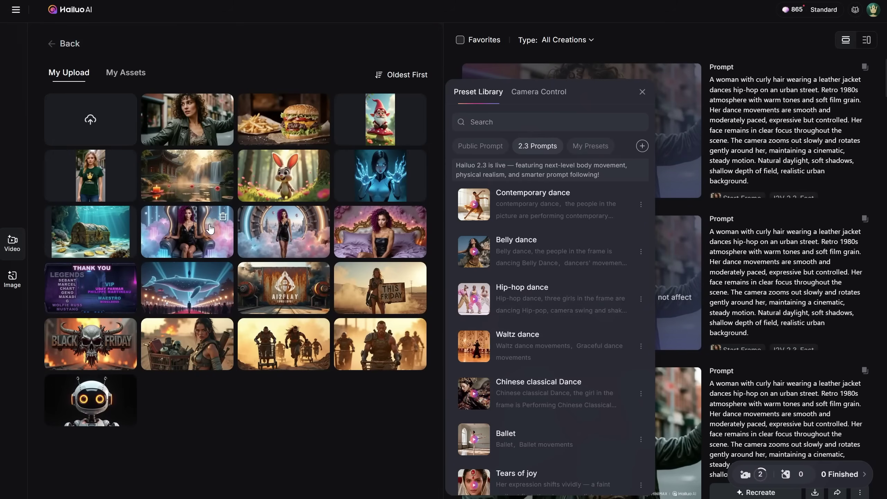
left_click(192, 121)
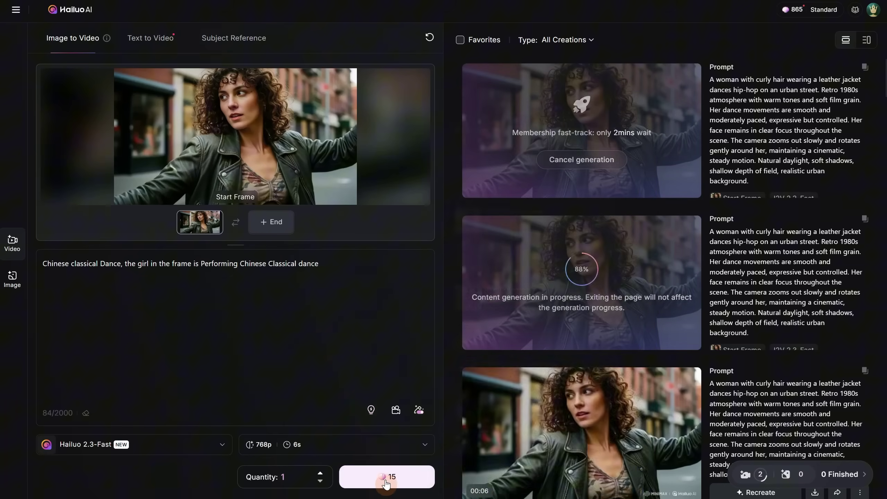
left_click(210, 445)
Step: Switch the video model to Hailuo 2.3
left_click(139, 257)
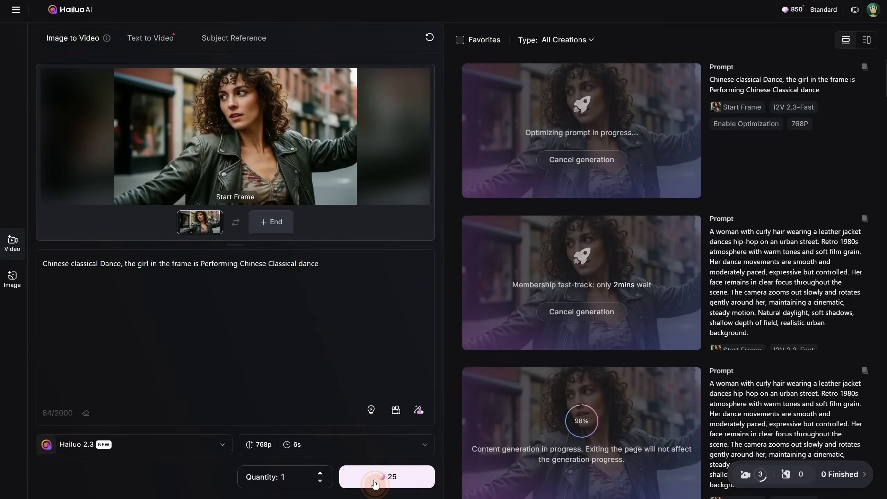
scroll(782, 239, "down", 5)
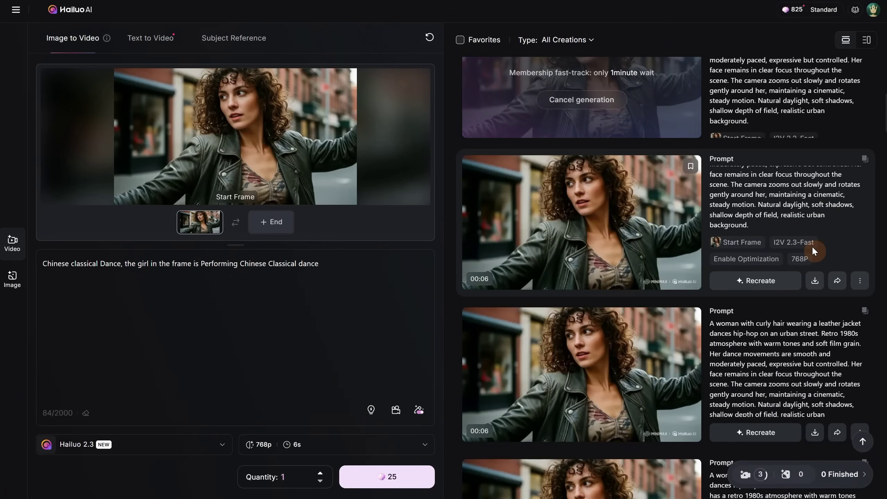
scroll(808, 241, "up", 3)
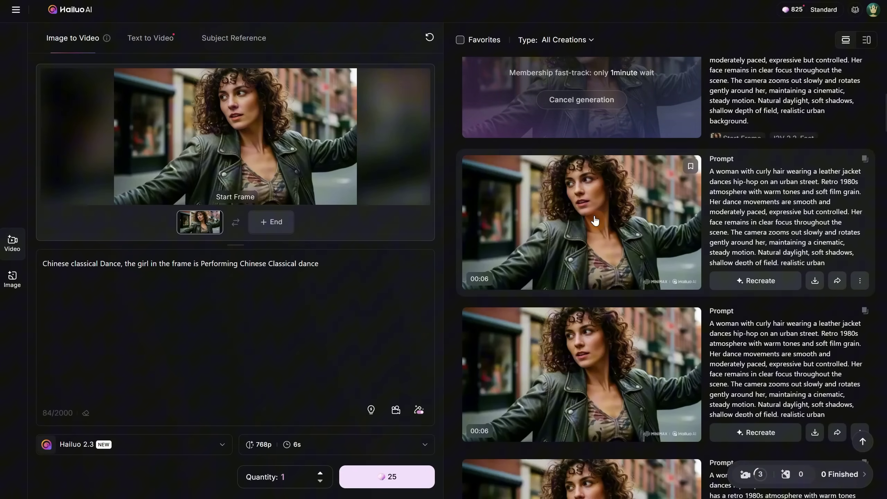
Step: Watch the finished hip-hop, Chinese classical and Hailuo 2.3 dance clips
left_click(594, 220)
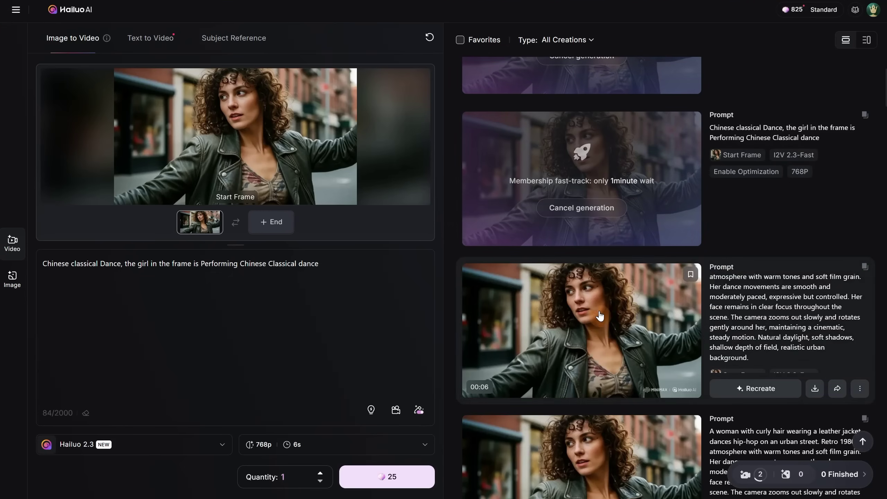
left_click(590, 321)
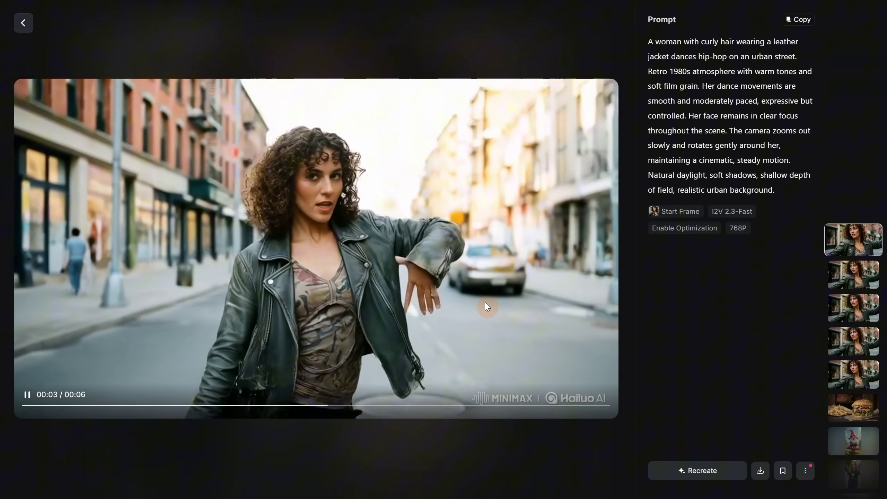
left_click(24, 23)
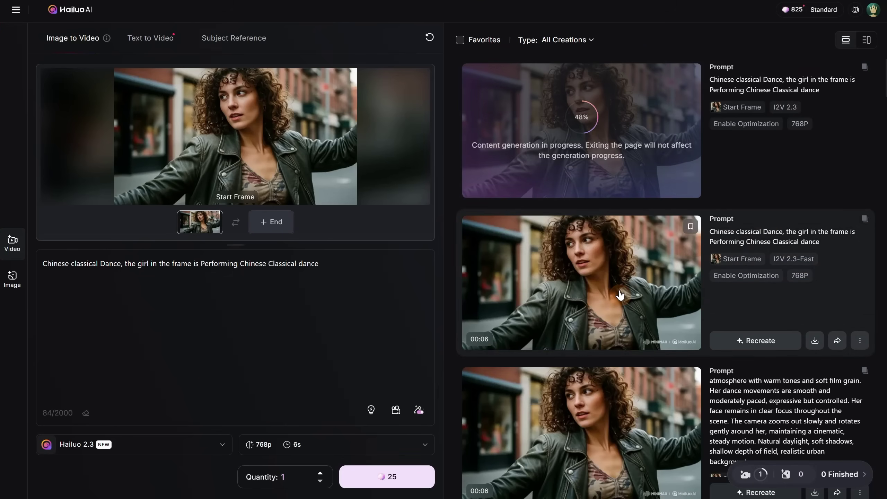
left_click(620, 293)
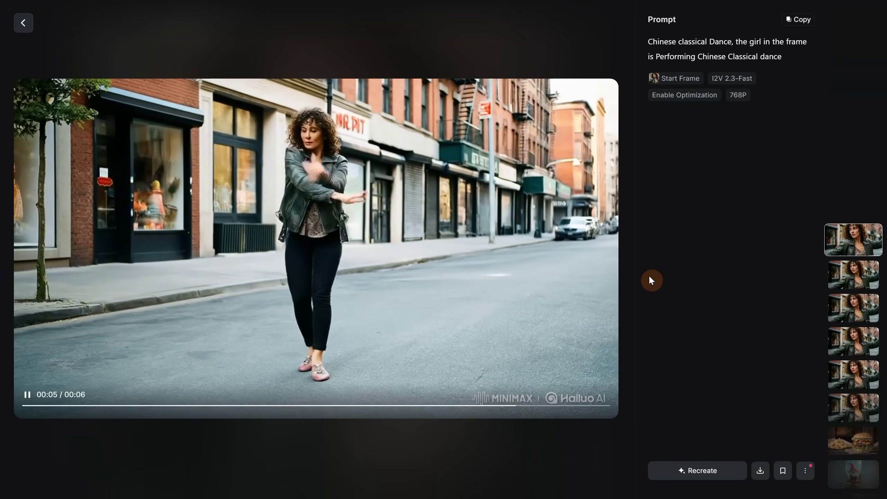
left_click(650, 277)
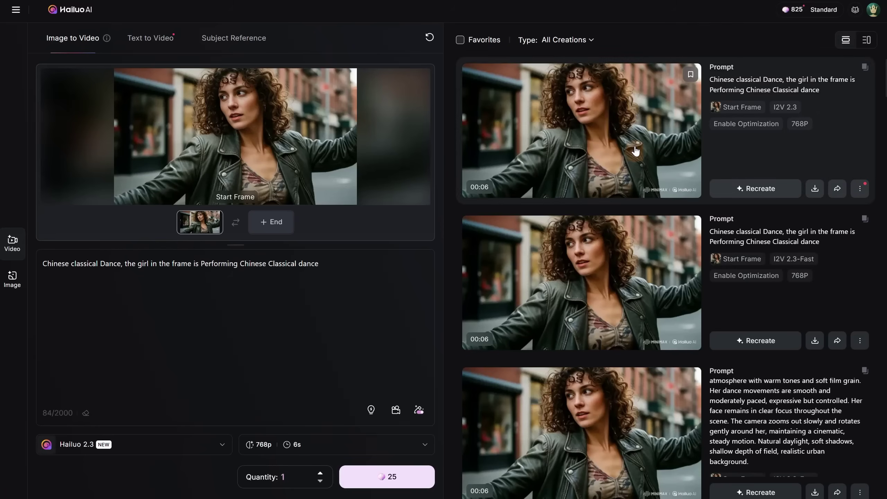
left_click(595, 139)
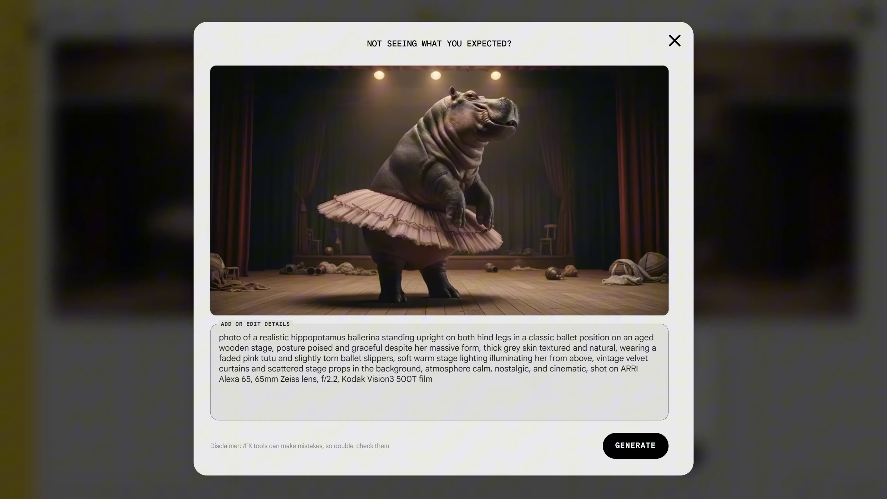
Step: Ask ChatGPT for a happy-dancing hippo ballerina video prompt using the attached hippo image
left_click(383, 466)
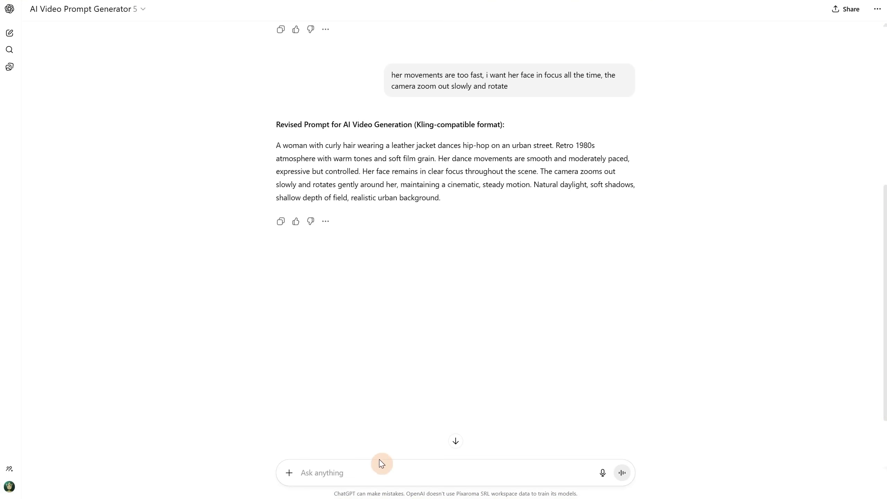
key("ctrl+v")
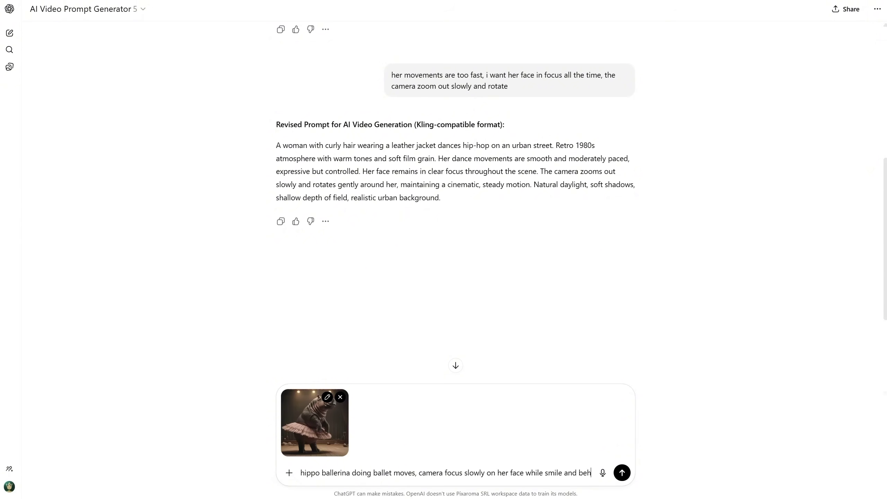
type("ing happy dancing")
key("Return")
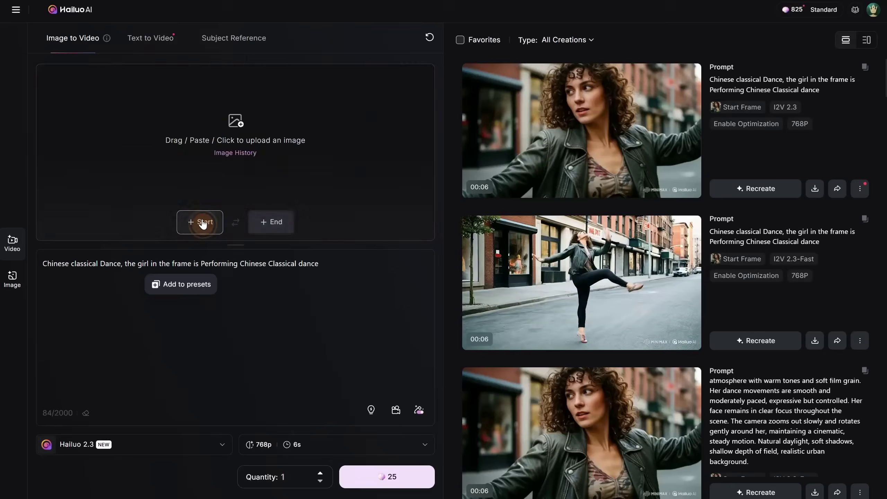
Step: Generate a Hailuo 2.3 clip with the hippo start frame and ChatGPT's ballet prompt
left_click(204, 221)
double_click(125, 29)
left_click_drag(42, 263, 232, 275)
type("A hippo ballerina wearing a pink tutu performs graceful ballet moves on a softly lit theater stage. The atmosphere is warm, whimsical, and cinematic with vintage stage lighting and gentle shadows. The hippo smiles joyfully while dancing, radiating happiness and elegance. The camera slowly zooms in and focuses on her face as she dances, emphasizing her expressions and the charm of her performance. Soft, dreamy lighting with a magical, theatrical tone.")
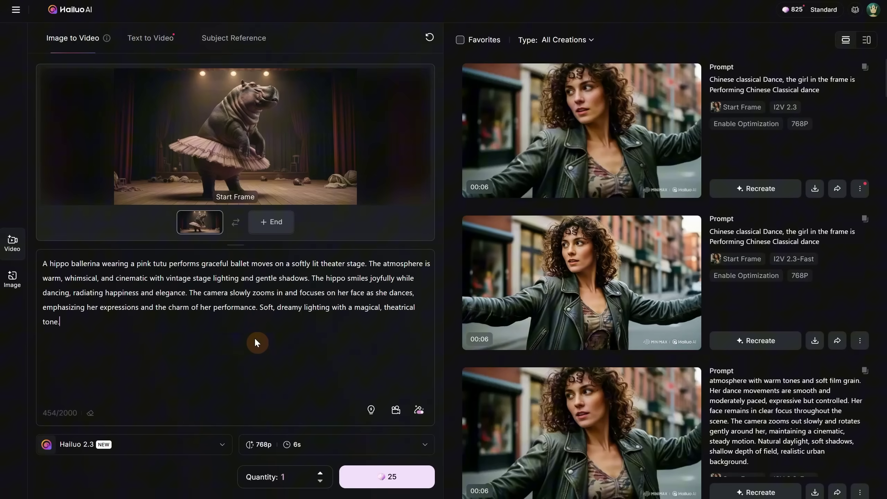
left_click(223, 448)
left_click(222, 448)
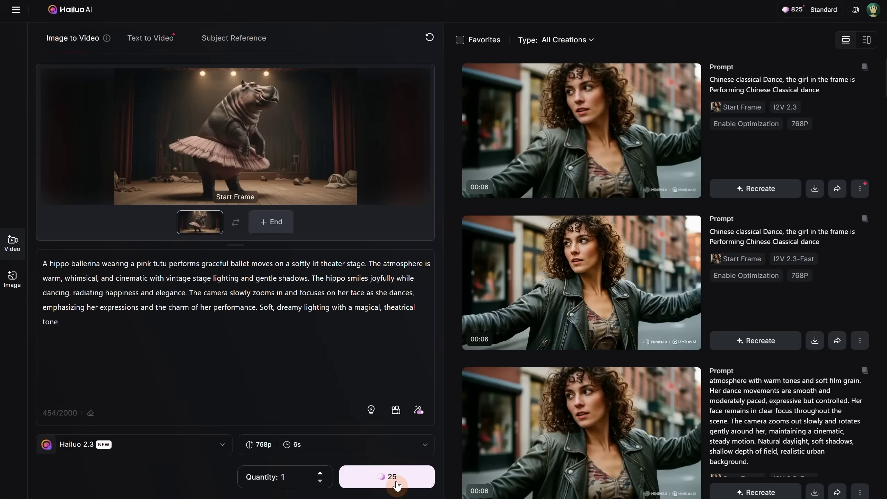
left_click(397, 484)
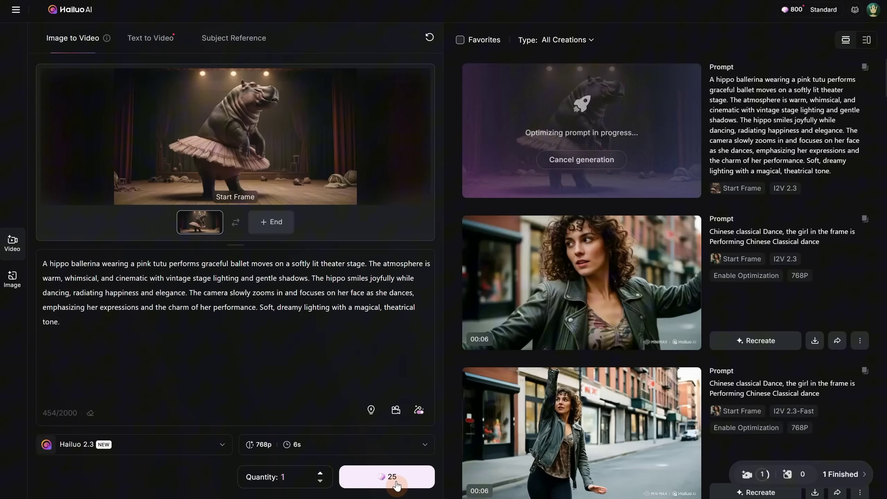
Step: Insert the Ballet preset prompt and swap its ballerina start image for the hippo upload
left_click(371, 414)
scroll(624, 348, "down", 3)
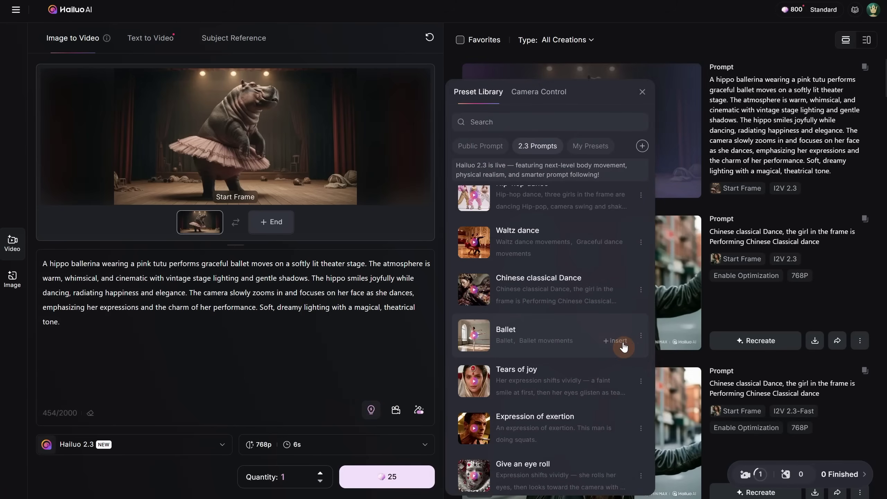
left_click(622, 345)
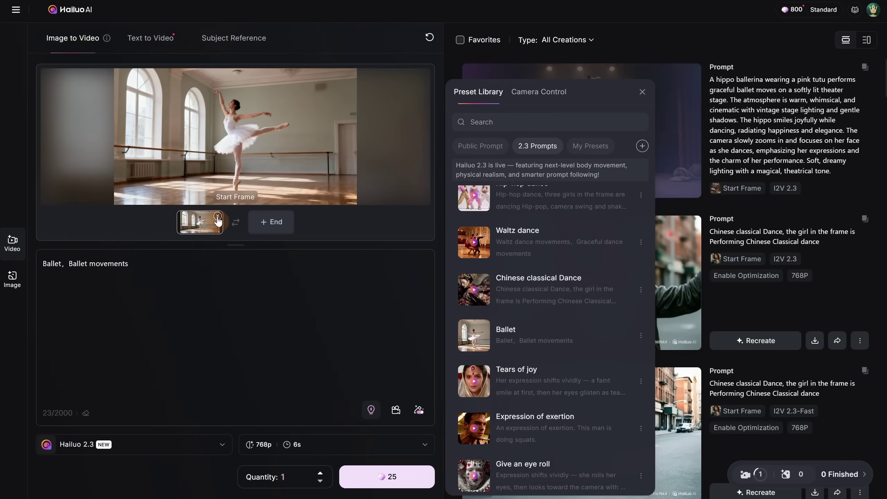
left_click(218, 216)
left_click(209, 229)
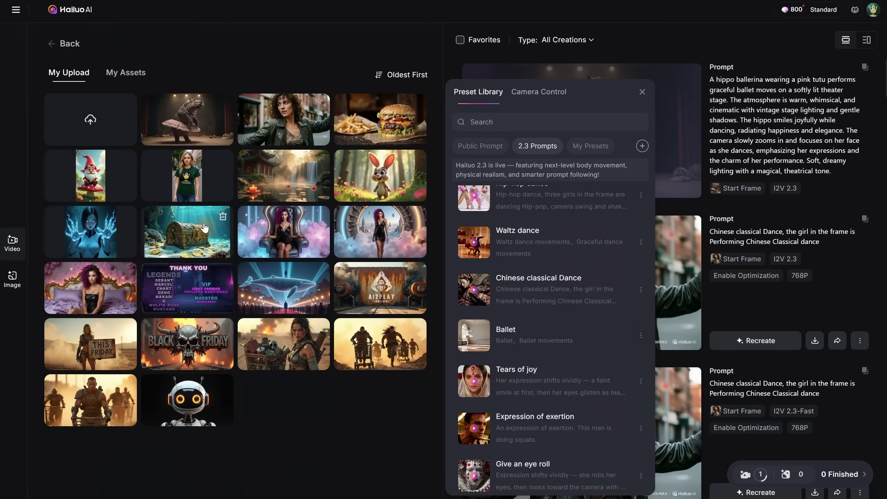
left_click(184, 134)
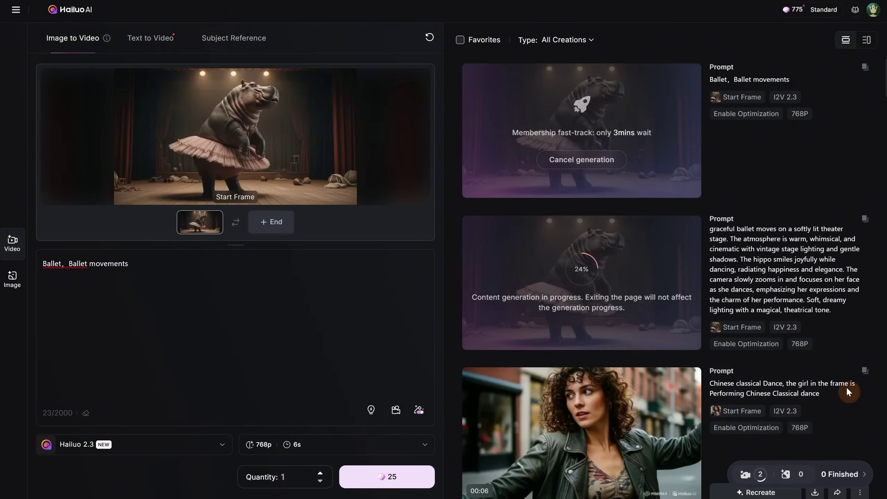
Step: Check a woman clip's more and download options, then open the finished hippo ballerina video
left_click(859, 336)
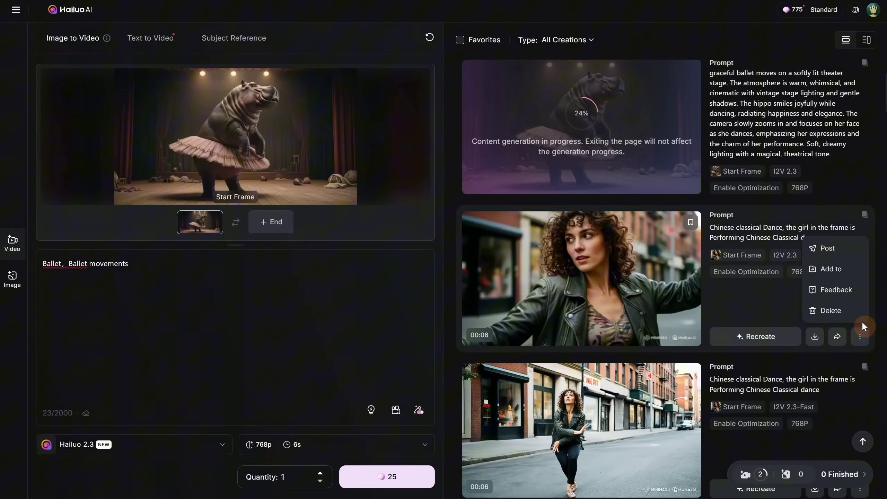
left_click(814, 336)
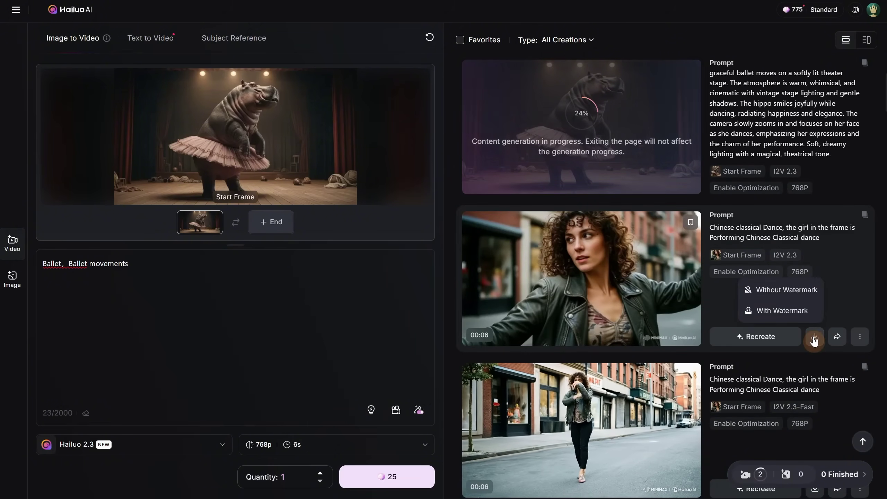
left_click(792, 310)
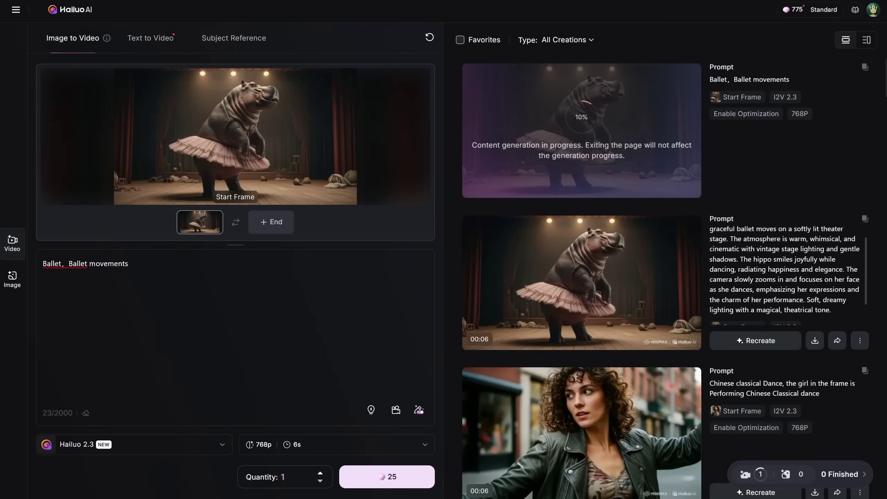
left_click(631, 294)
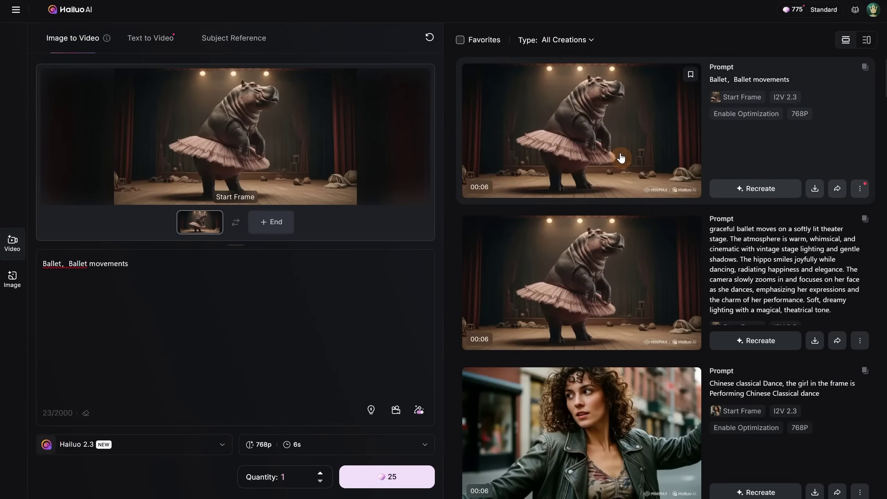
Step: Play the Ballet-preset hippo clip from the top of the creations list
left_click(620, 158)
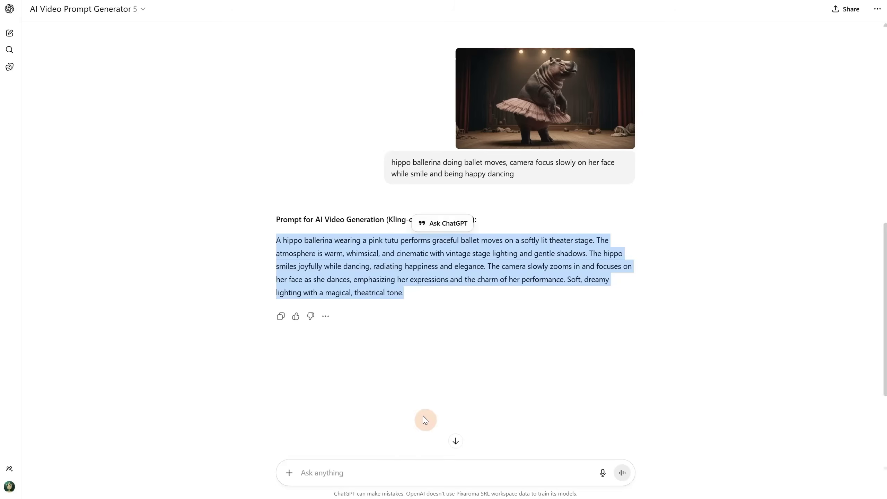
Step: Get a static-camera belly-dancing cat prompt with applauding mice from ChatGPT and select it
left_click(395, 467)
key("ctrl+v")
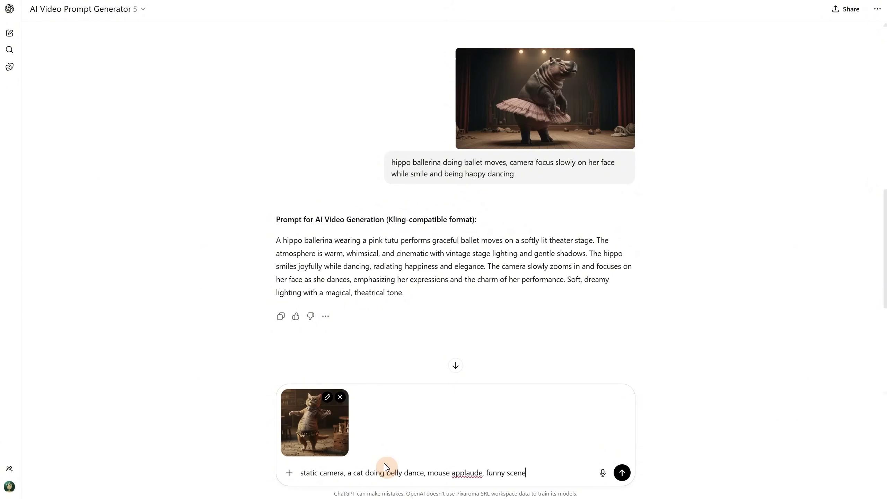
key("Return")
left_click_drag(275, 240, 441, 298)
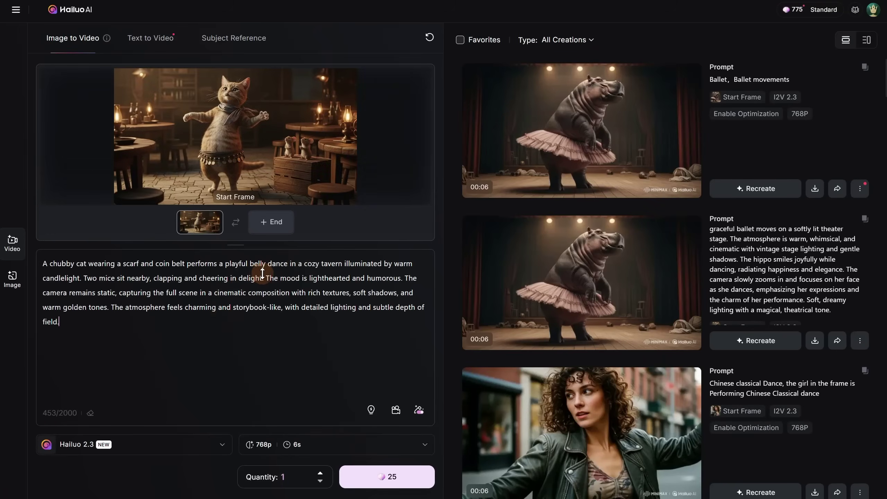
Step: Generate the belly-dancing cat clip and open the finished video
left_click(382, 486)
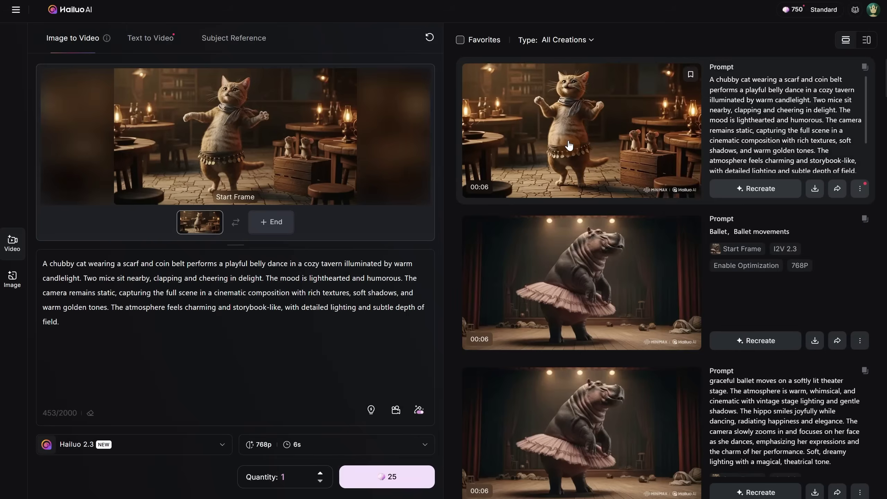
left_click(568, 138)
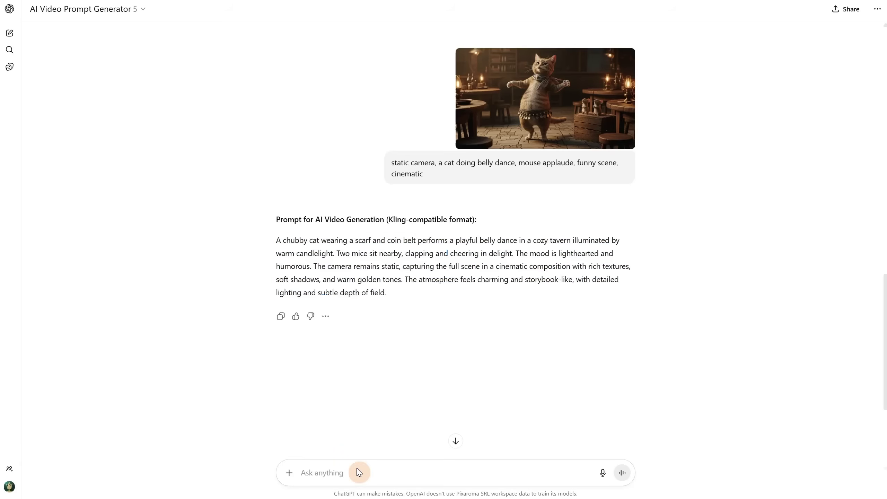
Step: Send ChatGPT the spaghetti dancer image with a contemporary-dance description and select its prompt reply
key("ctrl+v")
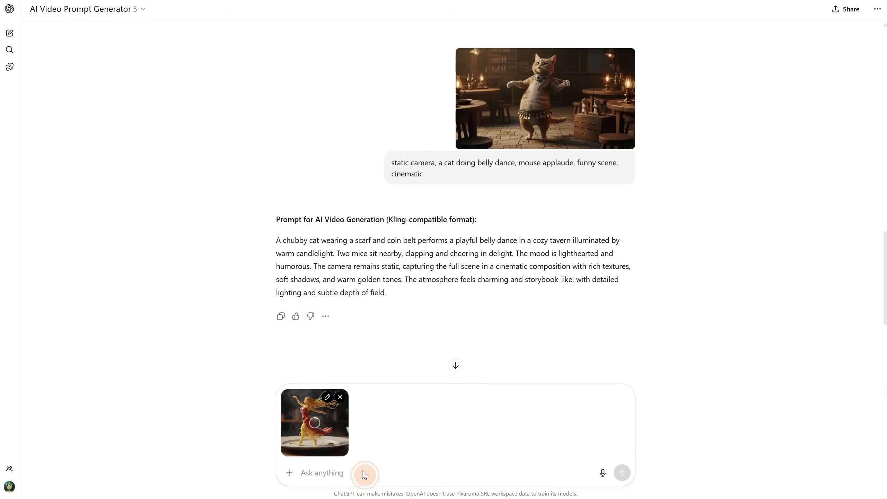
type("spaghetti feminine and elegant character dancing in a plate, contemporary dance, cinematic slow camera zoom in, and at the end the spaghetti character collapse looking like a normal pasta food pla")
type("te")
key("Return")
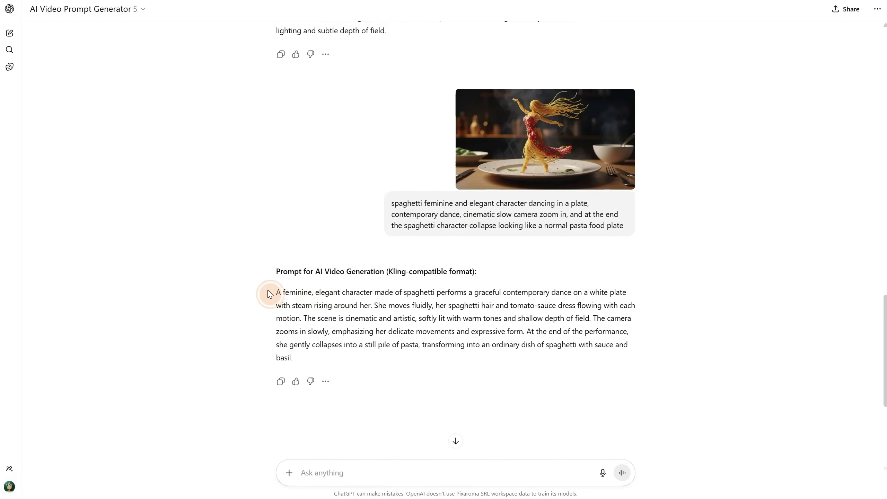
left_click_drag(273, 297, 351, 367)
key("ctrl+c")
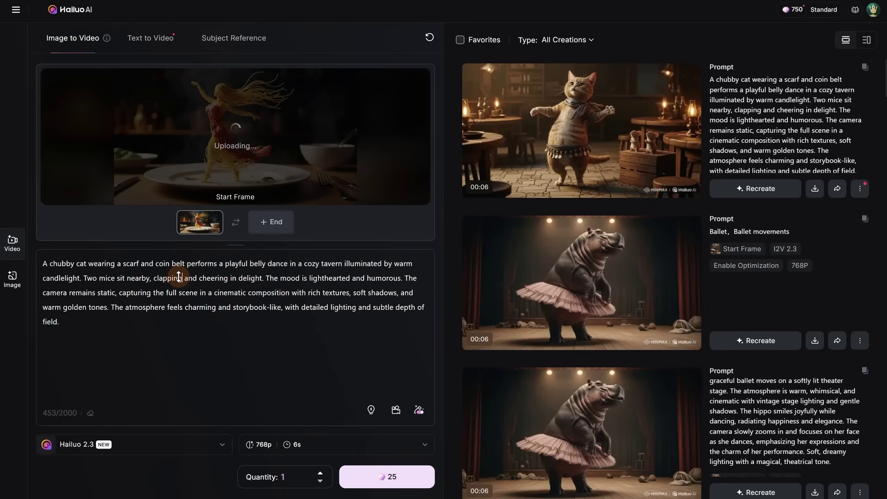
Step: Replace the old Hailuo video prompt with the new spaghetti dancer prompt
key("ctrl+a")
key("BackSpace")
key("ctrl+v")
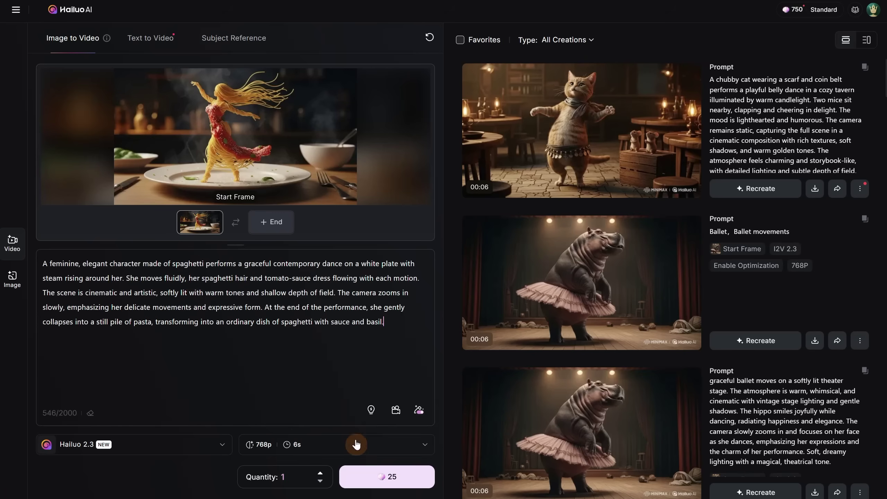
Step: Generate and watch the spaghetti clip, then get a refined prompt with rising steam and continuous motion
left_click(380, 477)
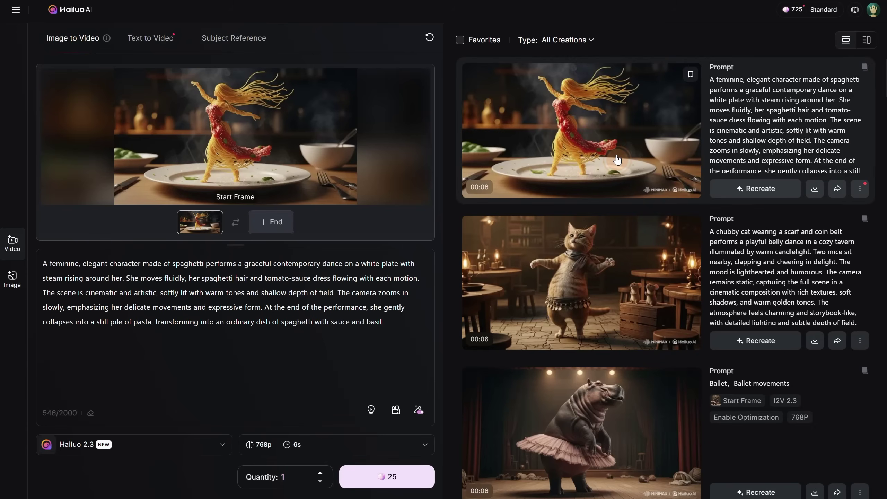
left_click(616, 159)
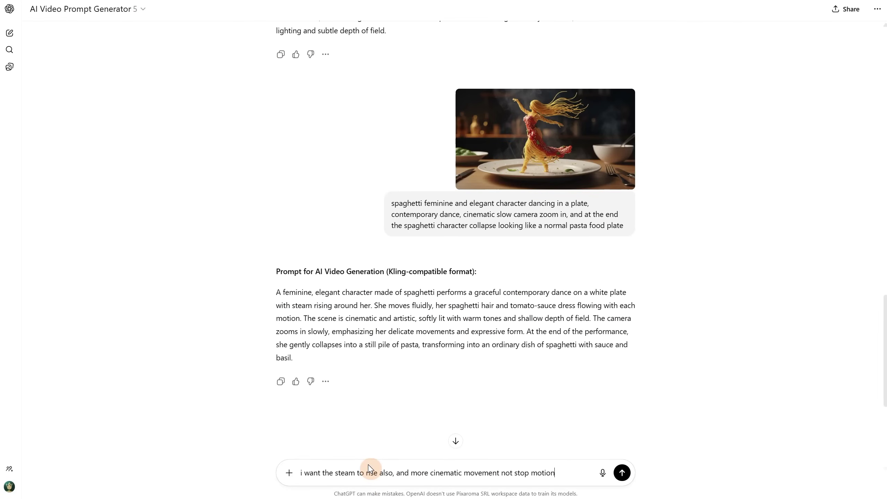
type("ment")
key("Return")
left_click_drag(275, 93, 595, 159)
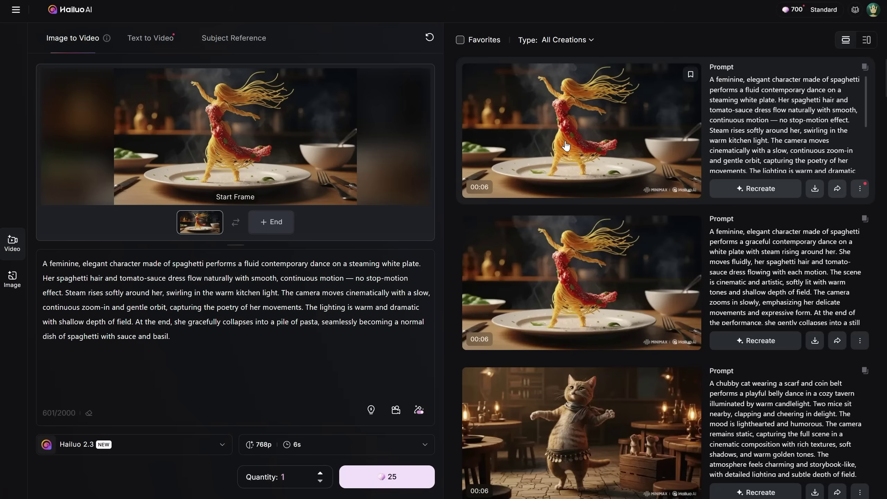
Step: Generate the refined steaming spaghetti dancer clip
left_click(564, 140)
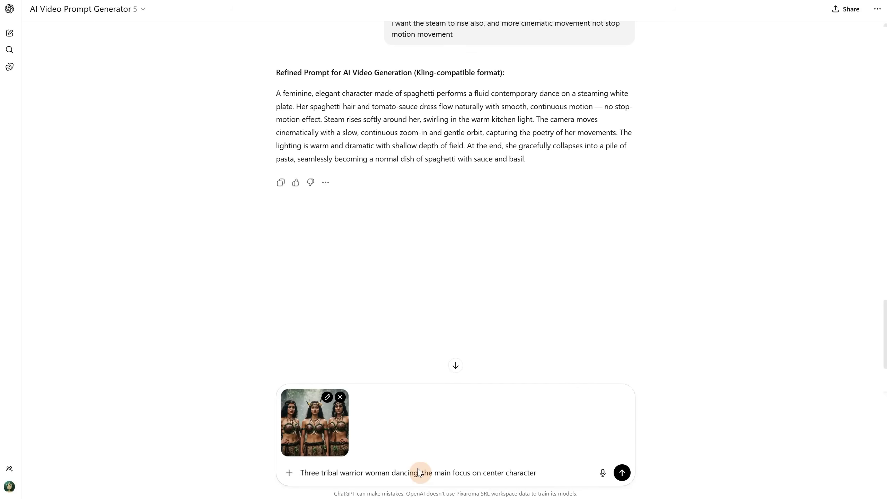
Step: Send the three tribal warrior women image with its description and select the tribal dance prompt
key("Return")
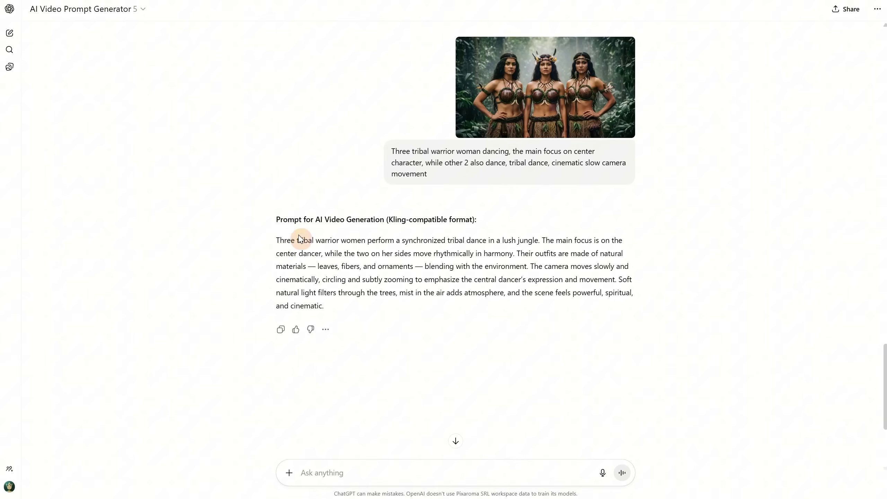
left_click_drag(274, 248, 349, 292)
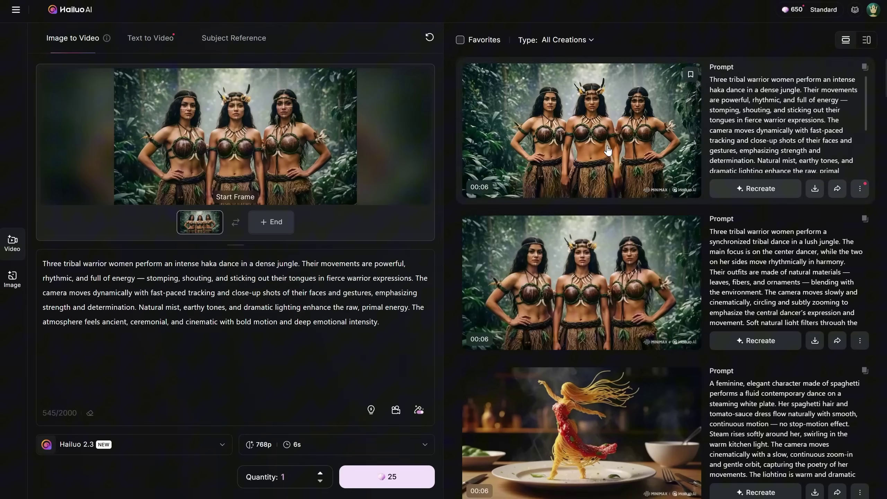
Step: Open the top haka dance clip in the creations list to watch it
left_click(607, 144)
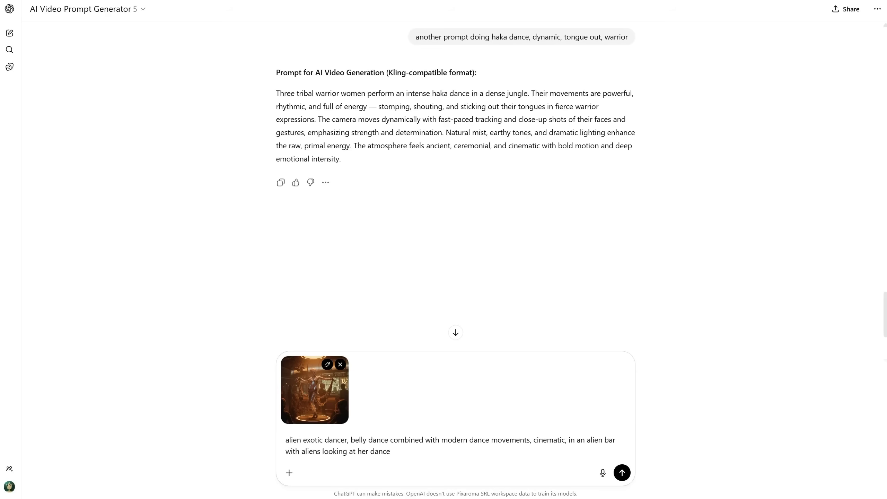
Step: Get ChatGPT's alien-bar belly dance prompt, then ask it to remove the em dashes
key("Return")
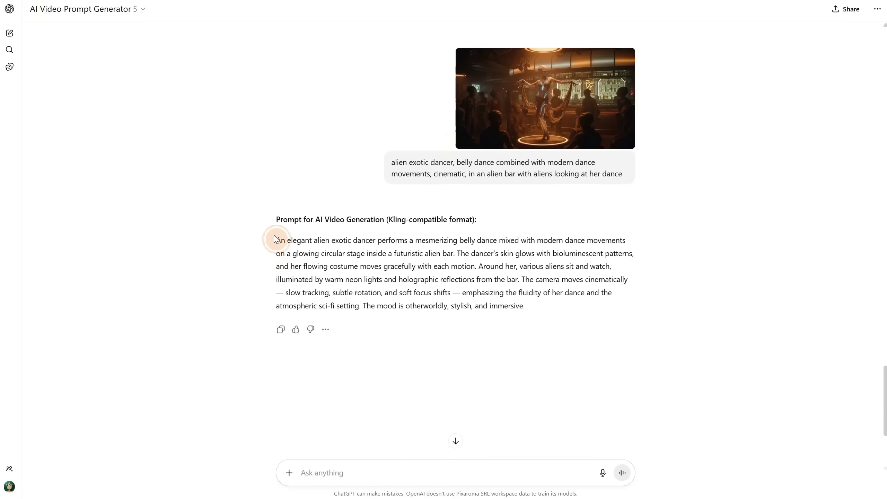
left_click_drag(276, 239, 573, 309)
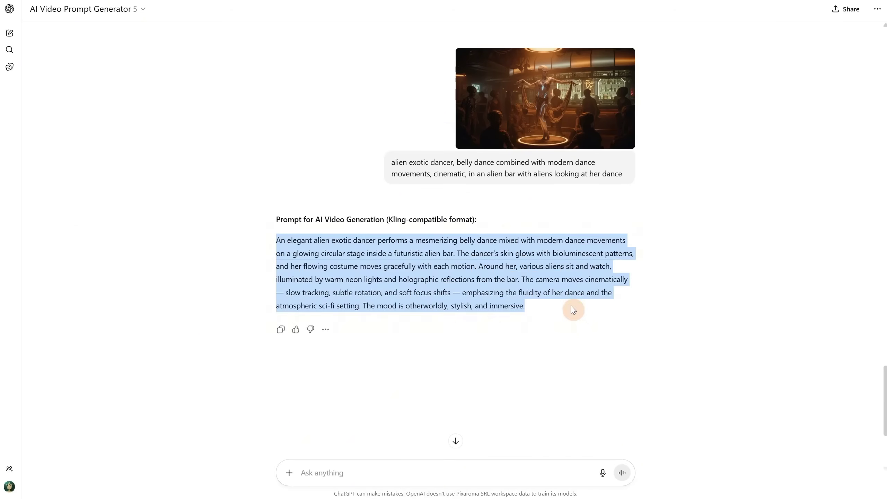
left_click(641, 337)
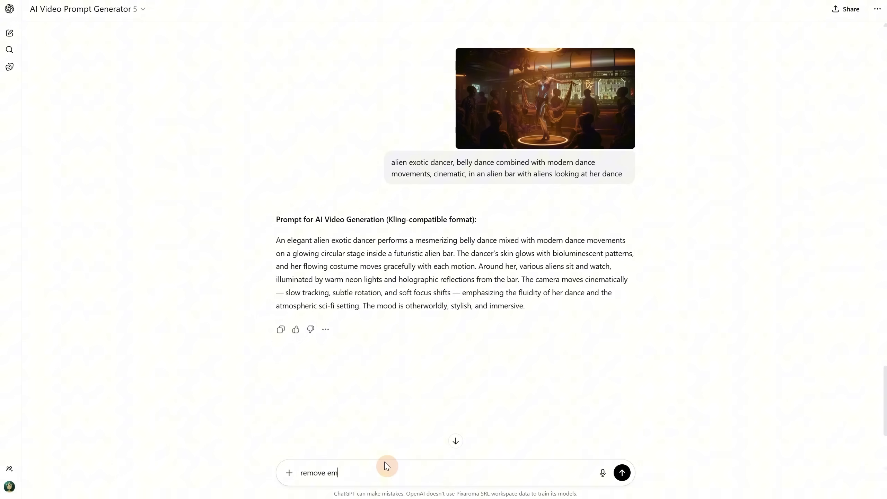
key("Return")
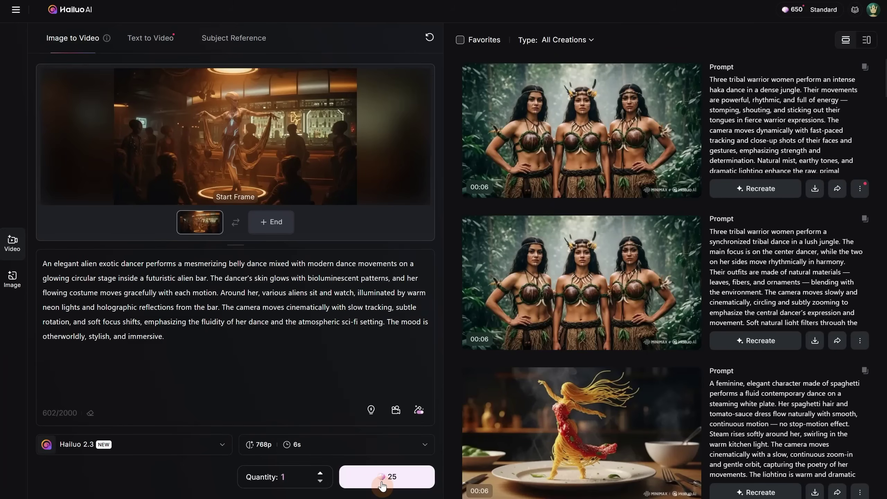
Step: Generate the alien bar dancer clip and browse the Camera Control movement presets
left_click(382, 485)
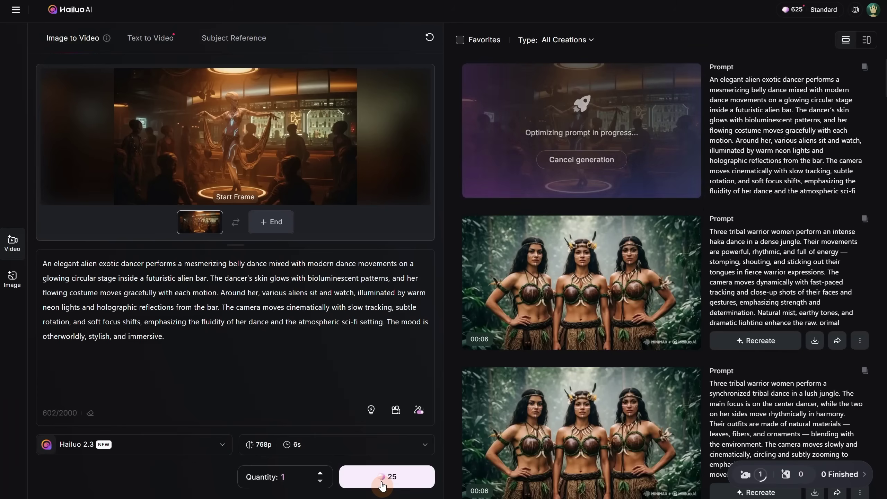
scroll(803, 244, "down", 10)
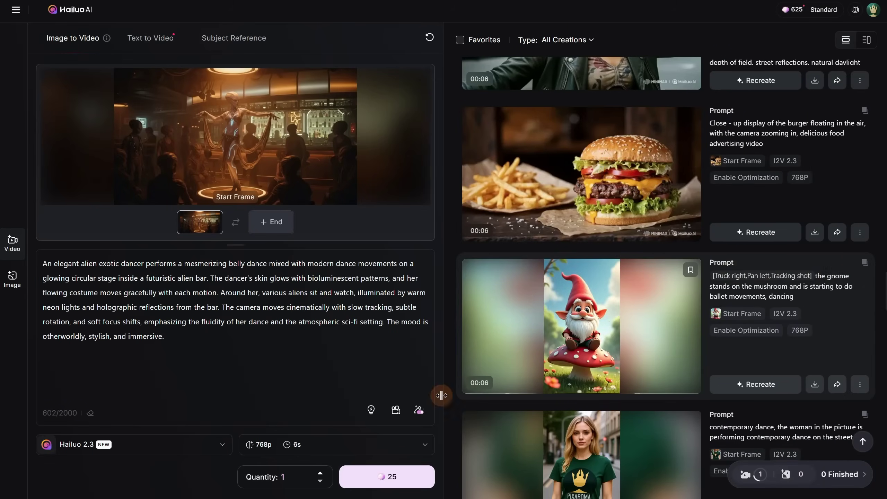
left_click(395, 411)
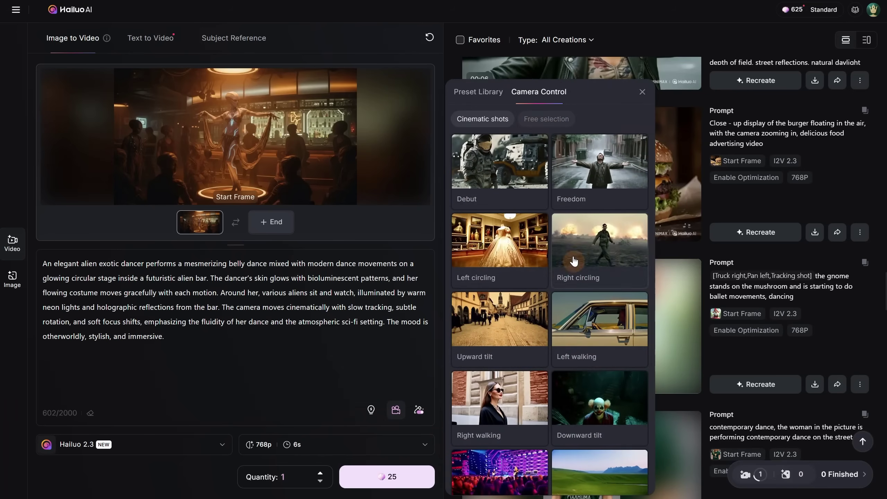
scroll(579, 229, "down", 3)
Step: View the older gnome ballet clip, then return to the video creation page
scroll(578, 232, "up", 3)
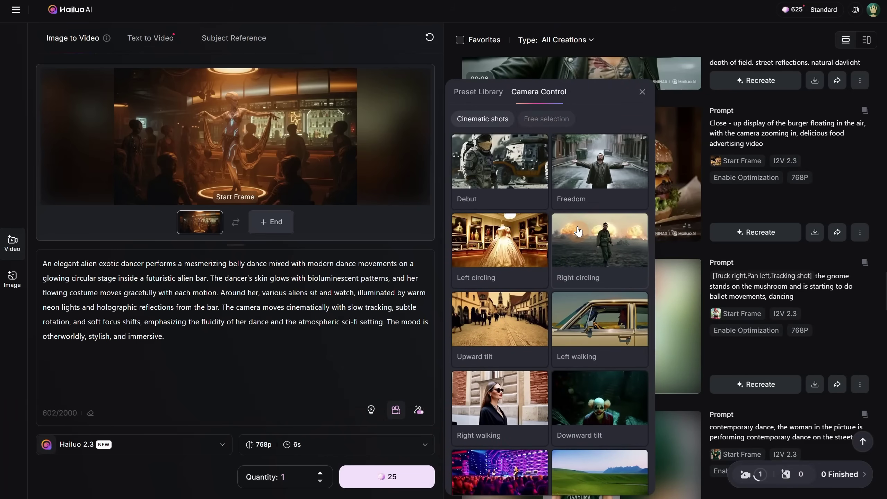
left_click(580, 326)
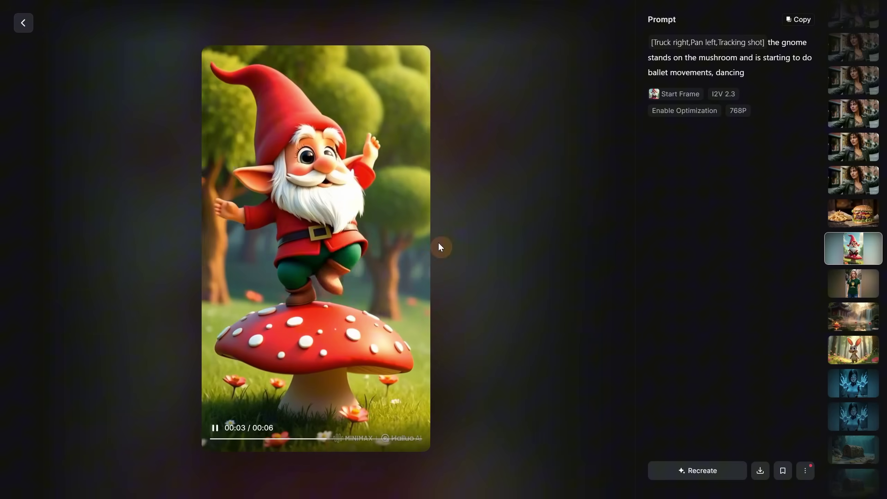
left_click(31, 23)
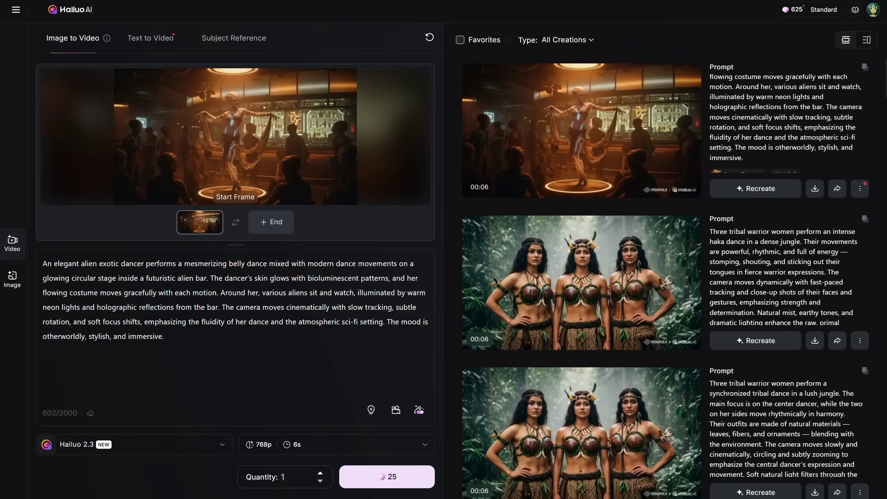
Step: Watch the finished alien dancer clip, then paste the moon astronaut image into ChatGPT
left_click(612, 145)
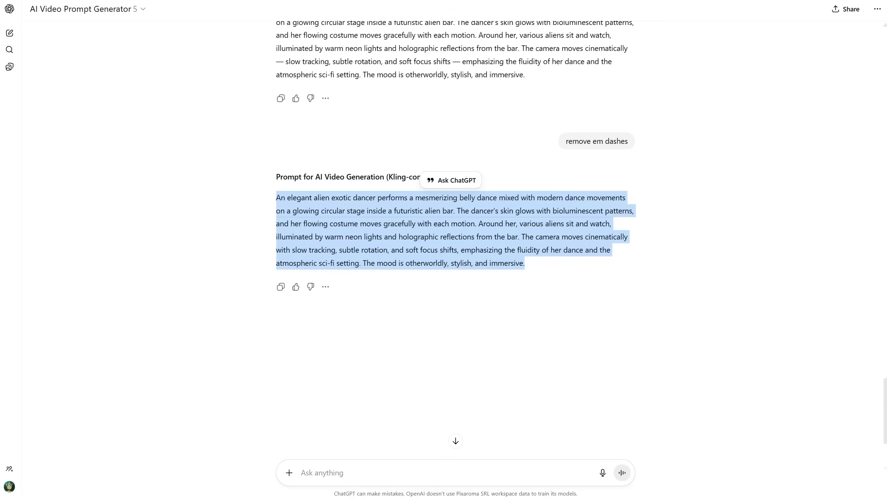
left_click(437, 470)
key("ctrl+v")
Step: Send the astronaut image with a moon modern-dance description and select the returned prompt
type("as")
left_click(625, 474)
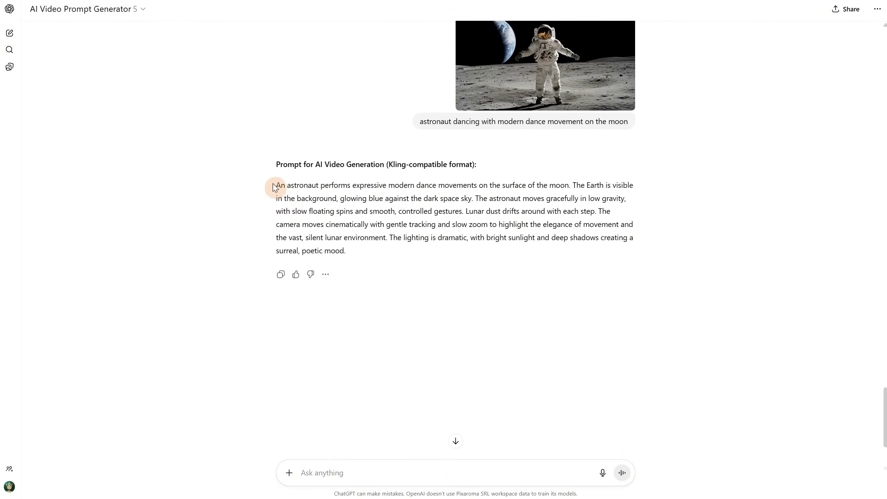
left_click_drag(275, 187, 378, 249)
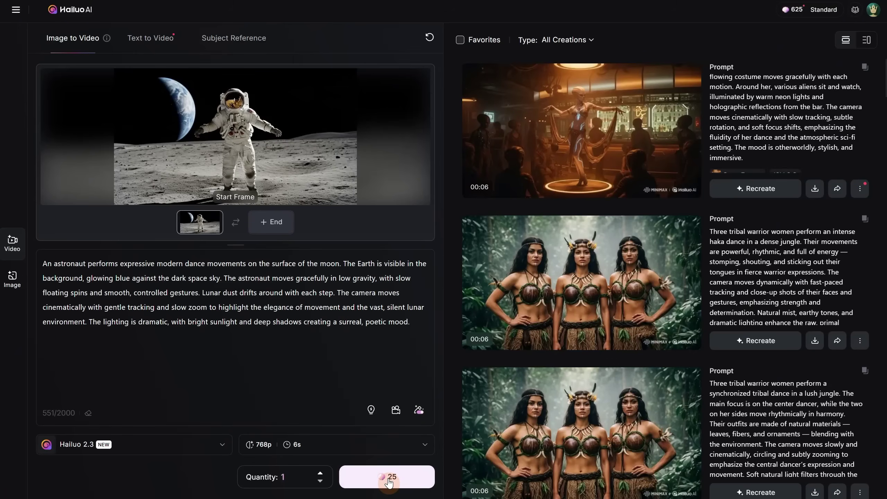
Step: Generate the astronaut moon-dance clip and open the finished video
left_click(389, 483)
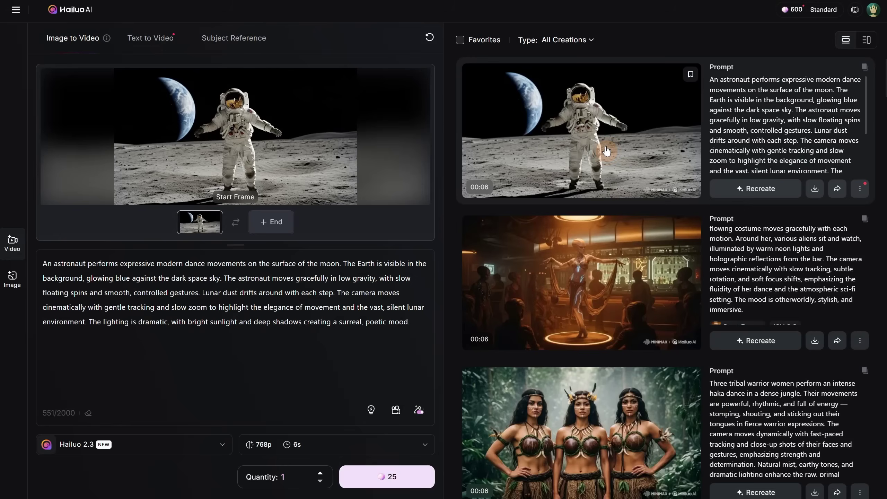
left_click(606, 145)
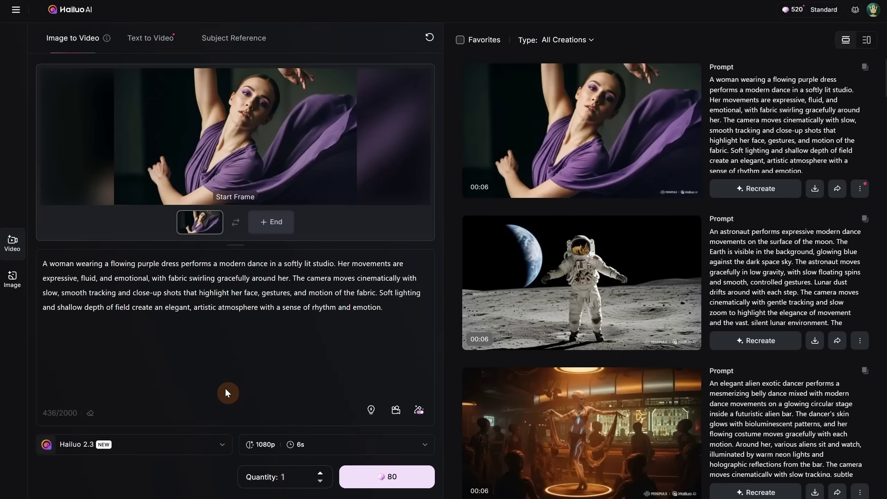
left_click(159, 452)
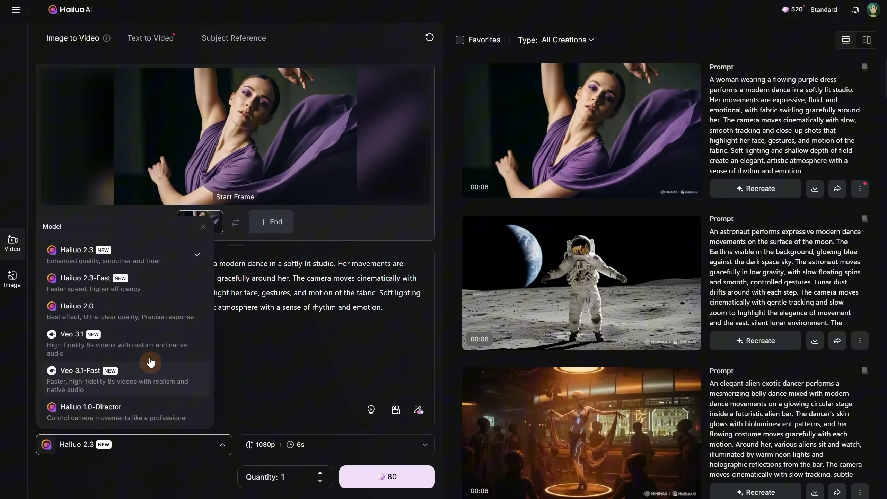
left_click(132, 267)
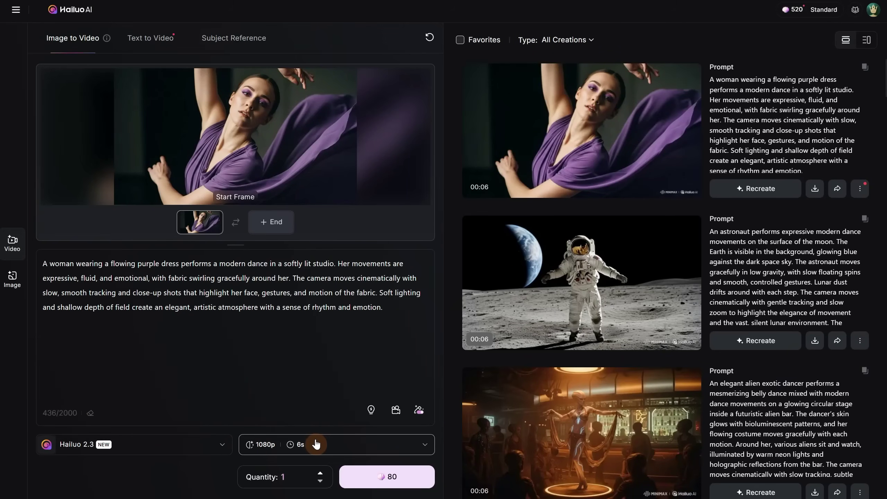
left_click(317, 444)
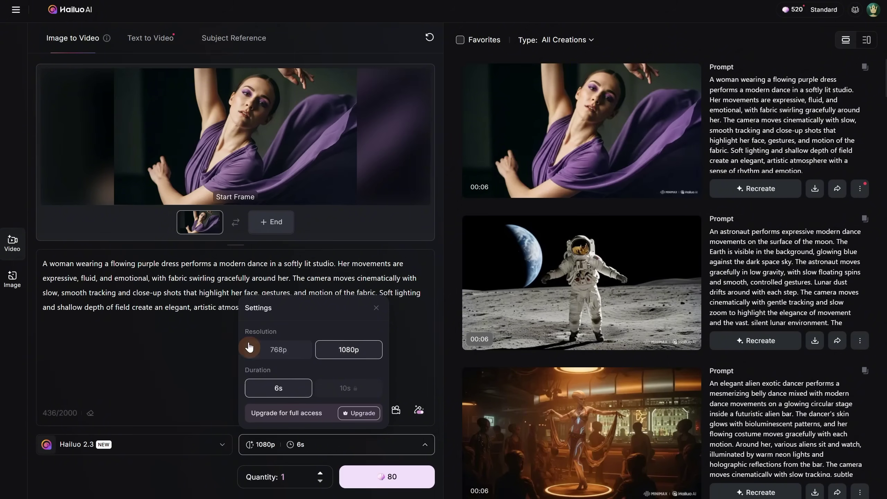
left_click(205, 352)
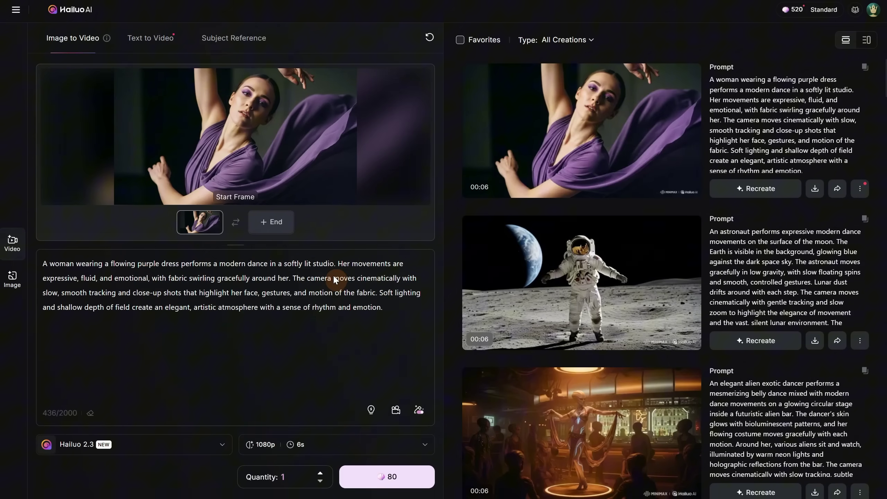
Step: Open the finished 1080p purple-dress modern-dance clip in the player to watch it
left_click(541, 173)
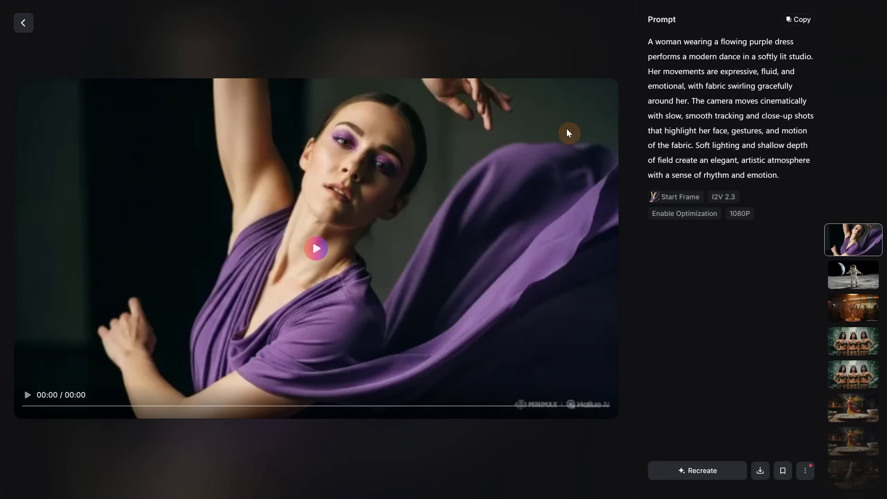